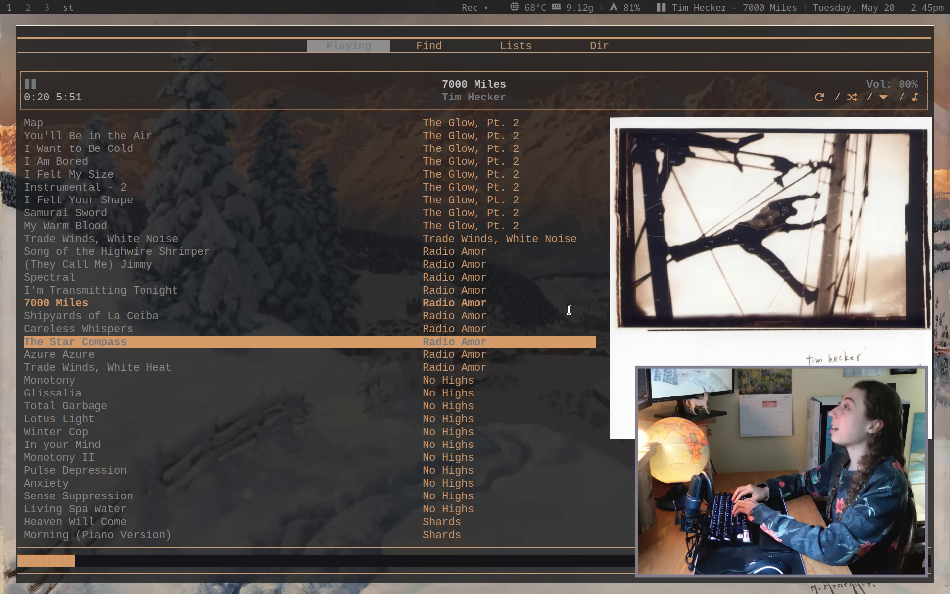
# - Cycle through all four views of the music player and return to Playing
pyautogui.press('Tab')
pyautogui.press('Tab')
pyautogui.press('Tab')
pyautogui.press('Tab')
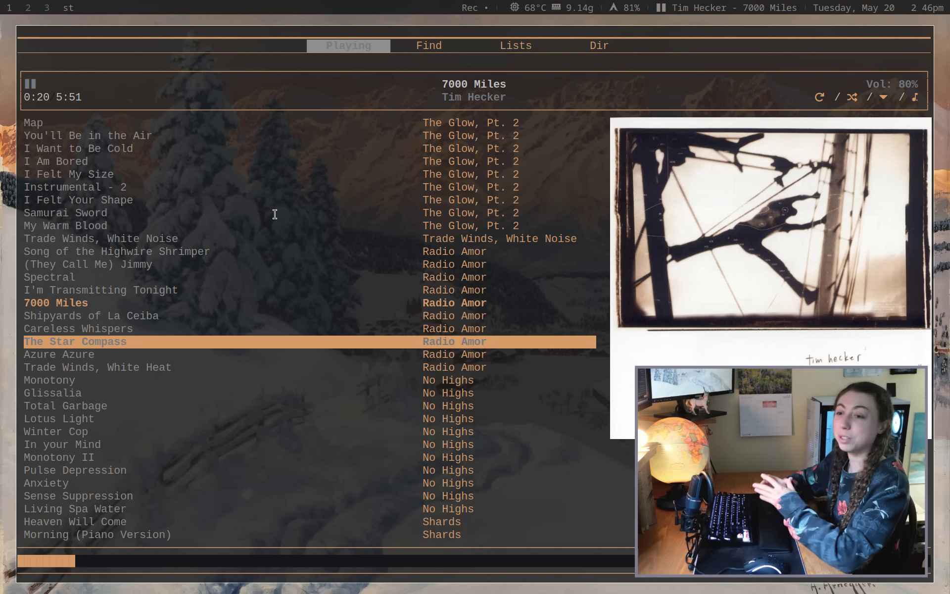
# - View the pywal16.ron theme file in Neovim and the empty workspace 4, and return to the music player
pyautogui.press('super+j')
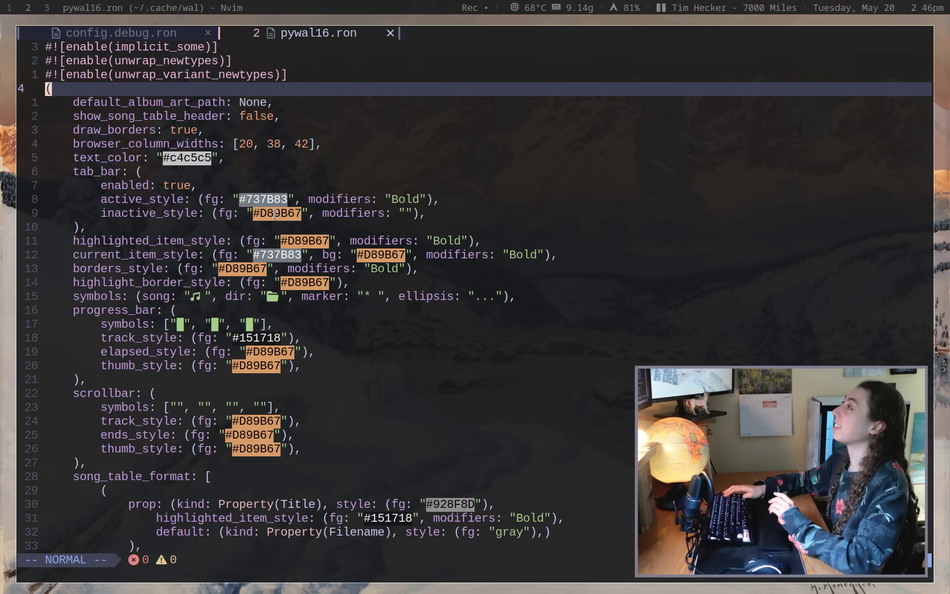
pyautogui.press('super+4')
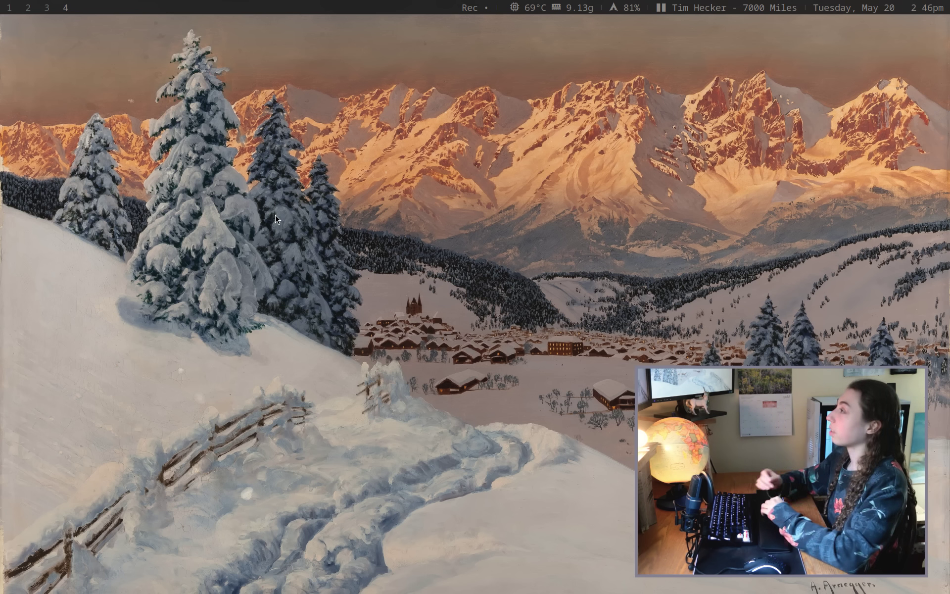
pyautogui.press('super+m')
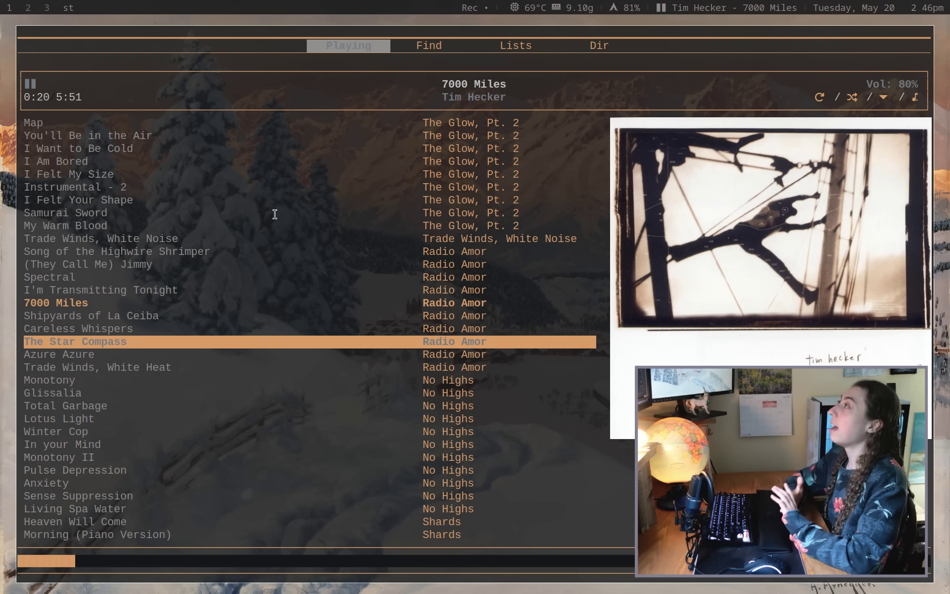
pyautogui.press('super+4')
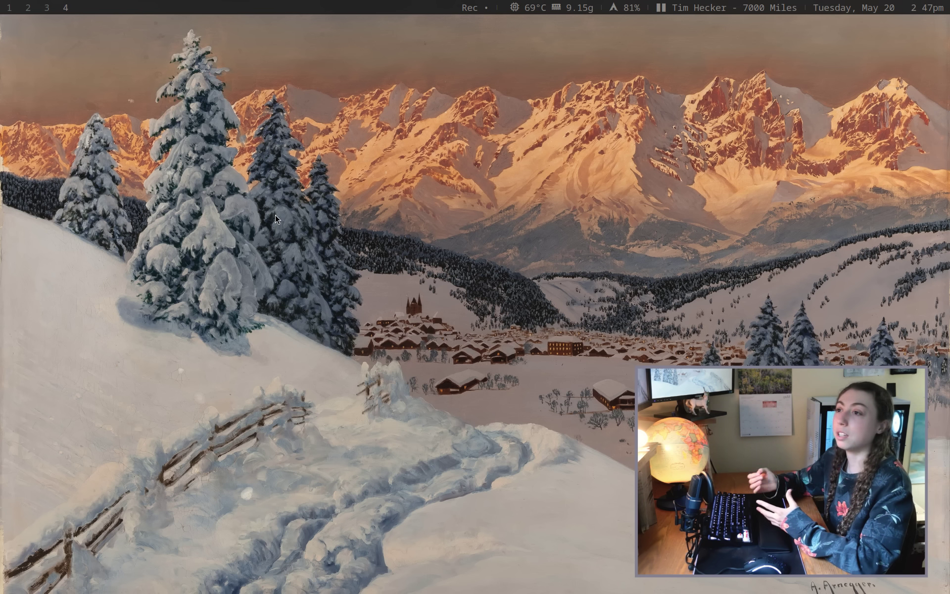
pyautogui.press('super+m')
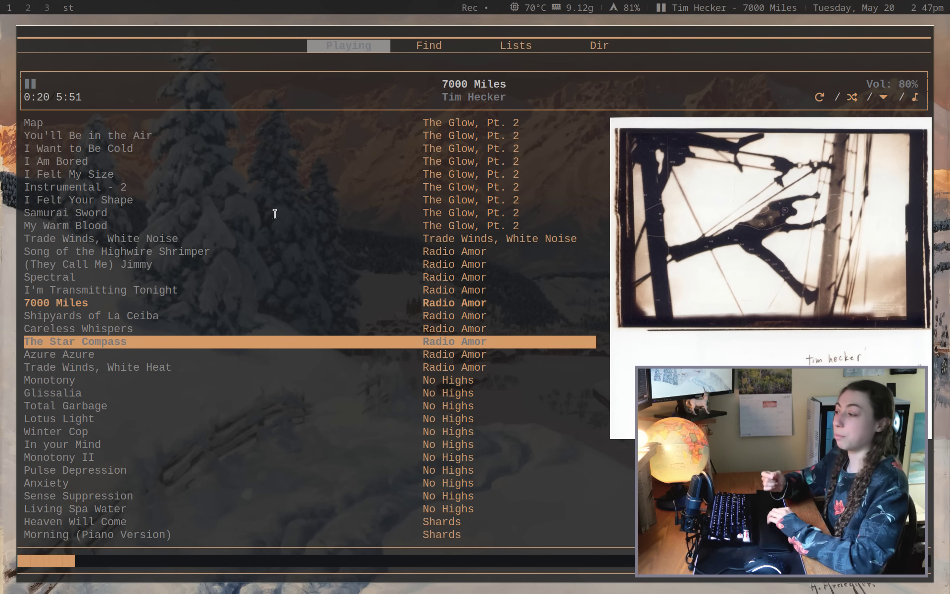
# - Tile two new terminals alongside the music player, toggle the player to full screen and back, and bring it back to a single large window
pyautogui.press('super+Return')
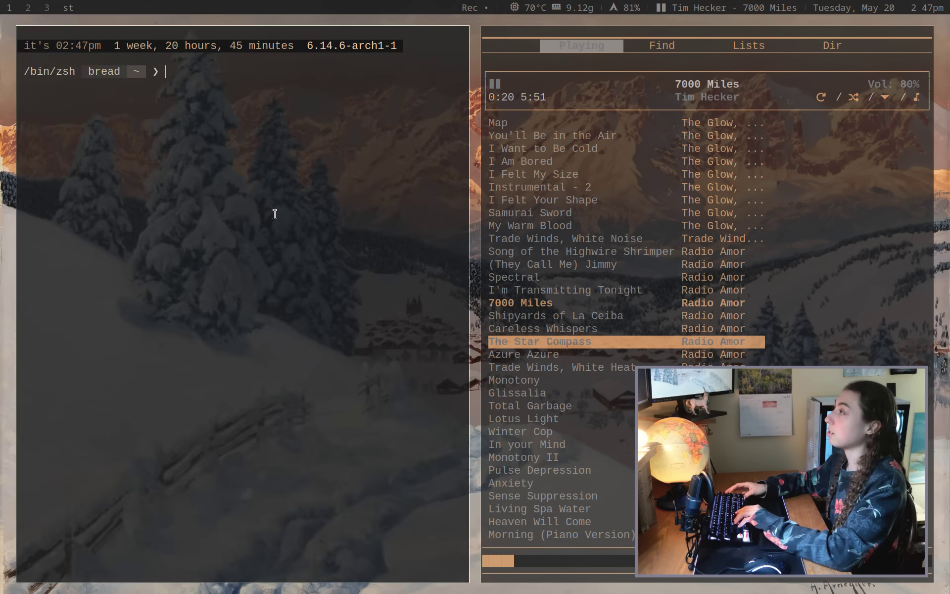
pyautogui.press('super+Return')
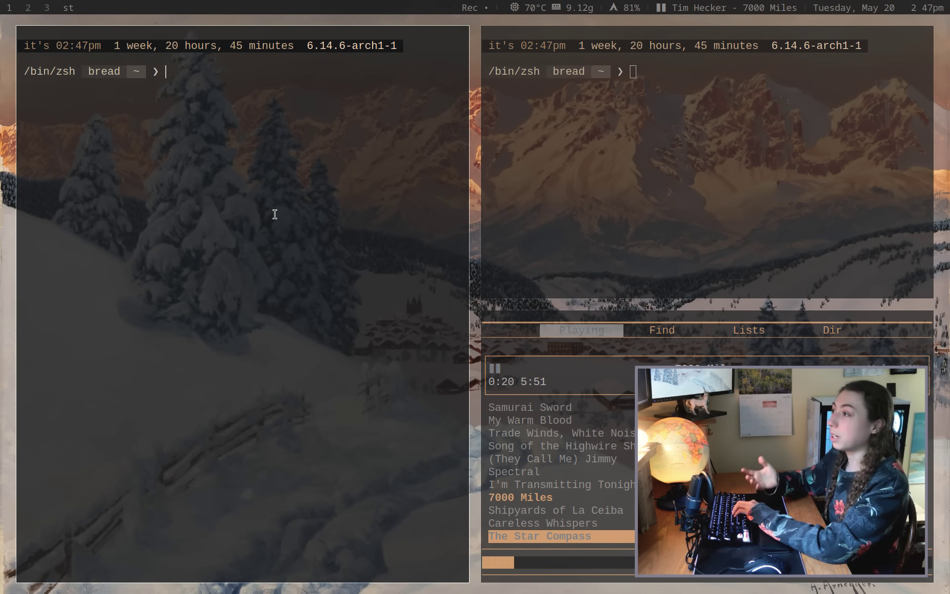
pyautogui.press('super+k')
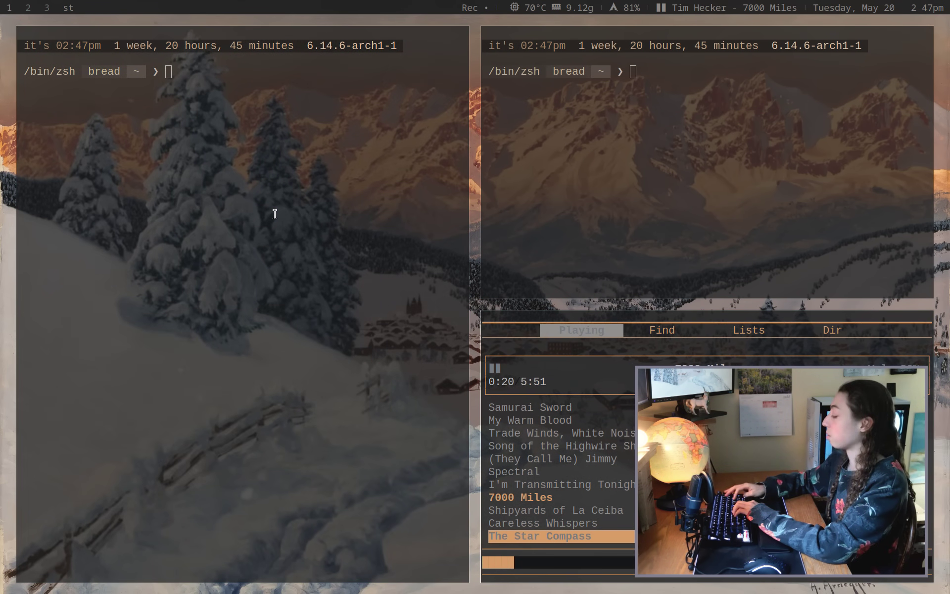
pyautogui.press('super+f')
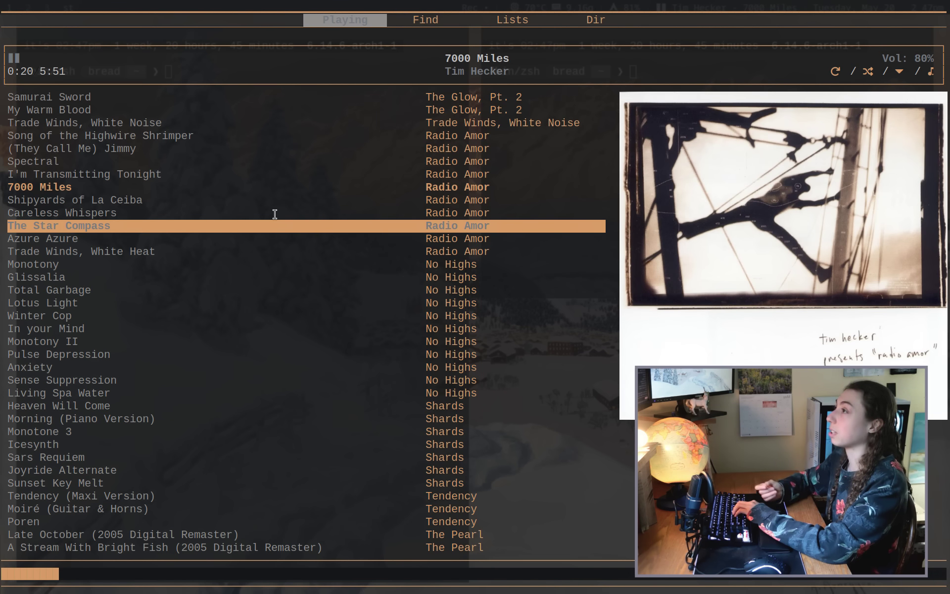
pyautogui.press('super+f')
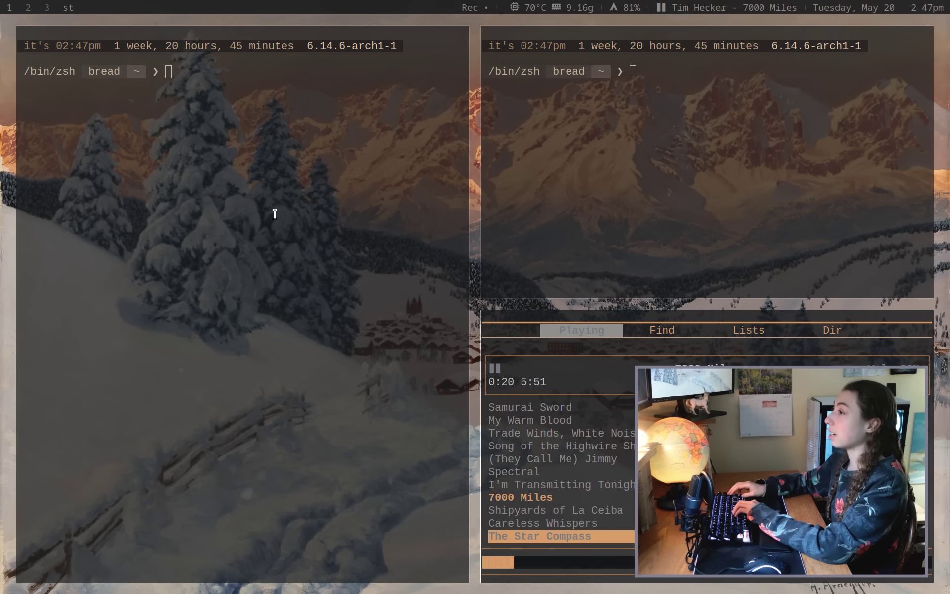
pyautogui.press('super+m')
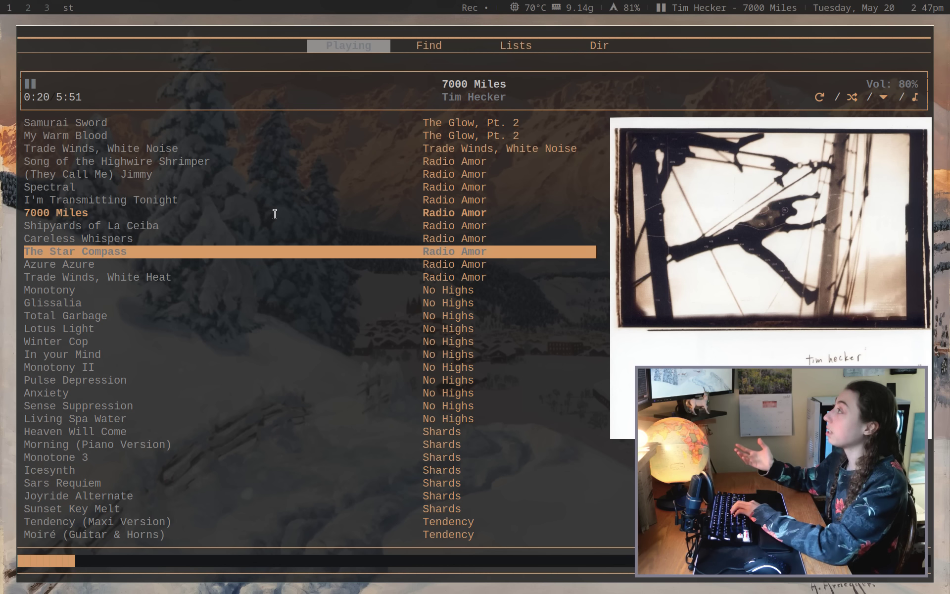
# - Move the queue selection down to Lotus Light from No Highs
pyautogui.press('Down')
pyautogui.press('Down')
pyautogui.press('Down')
pyautogui.press('Down')
pyautogui.press('Down')
pyautogui.press('Down')
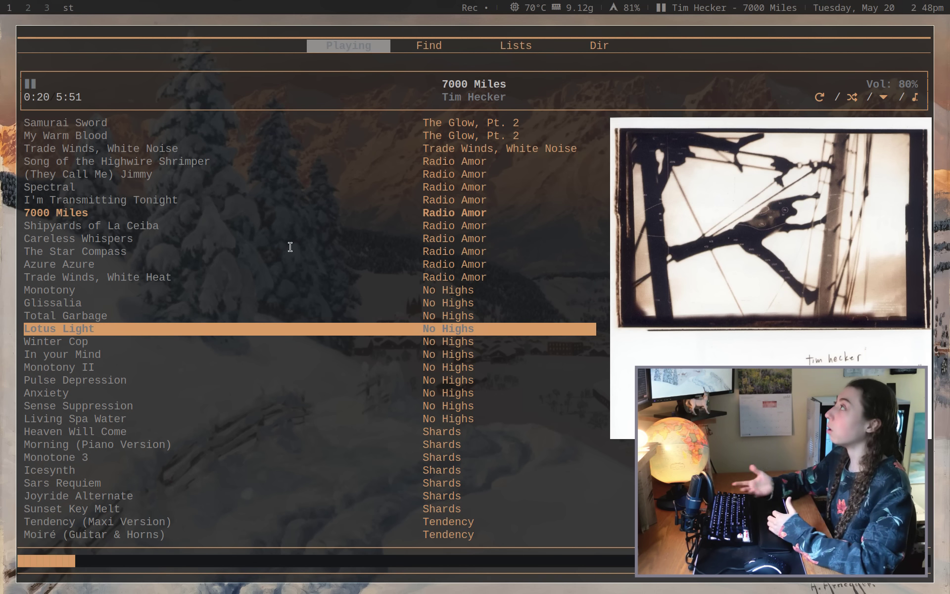
# - Search the package repositories for ueberzug with yay in a new terminal on workspace 4
pyautogui.press('super+4')
pyautogui.press('super+Return')
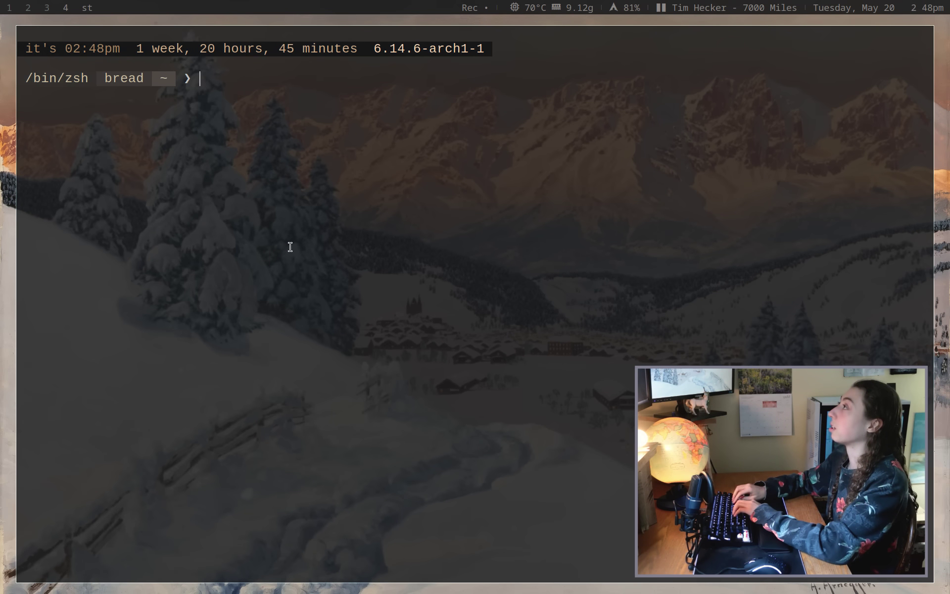
pyautogui.write('yay ueberzug')
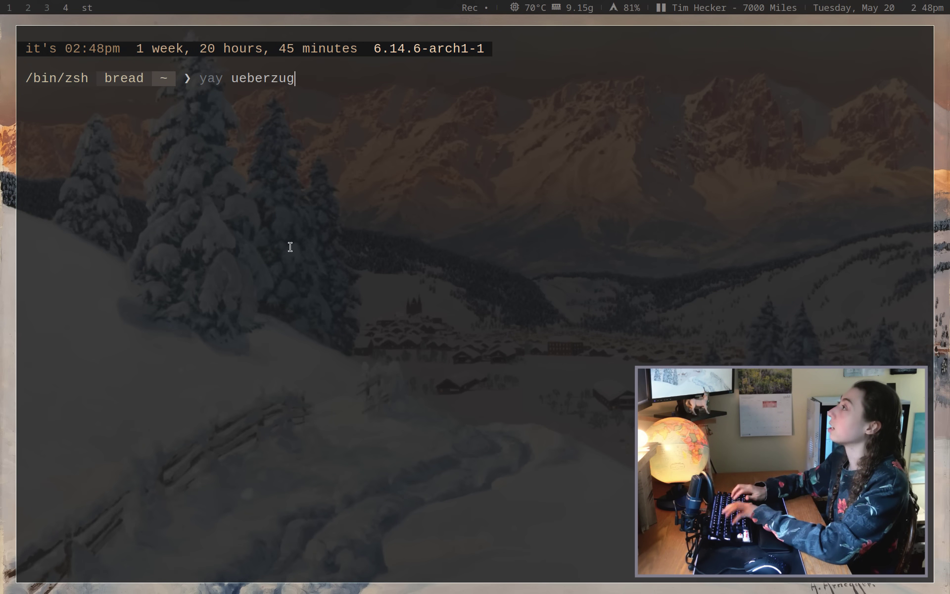
pyautogui.press('Return')
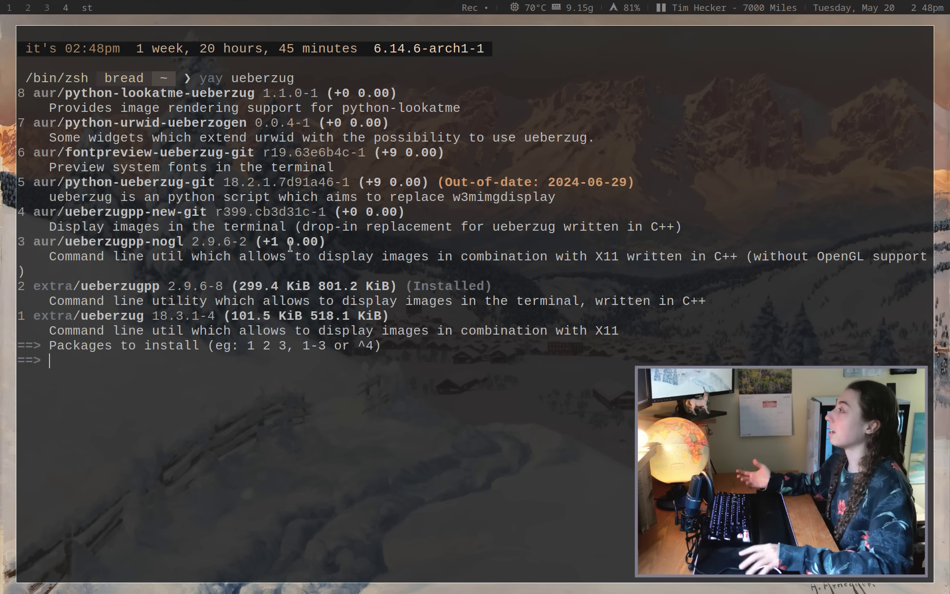
# - Examine the ueberzugpp entry in the package list and close the terminal without installing anything
pyautogui.moveTo(290, 246); pyautogui.dragTo(207, 384)
pyautogui.click(393, 304)
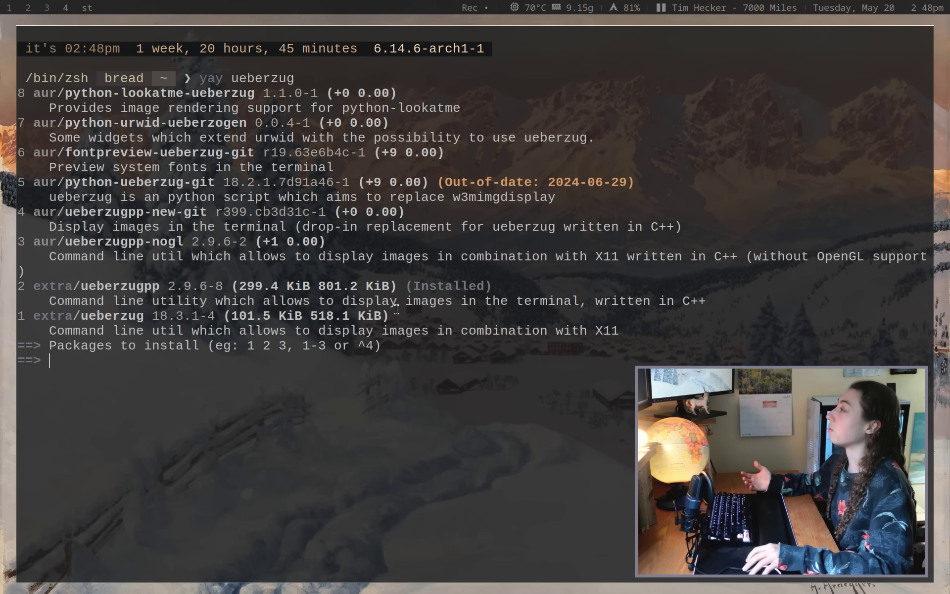
pyautogui.moveTo(89, 286); pyautogui.dragTo(196, 286)
pyautogui.click(263, 285)
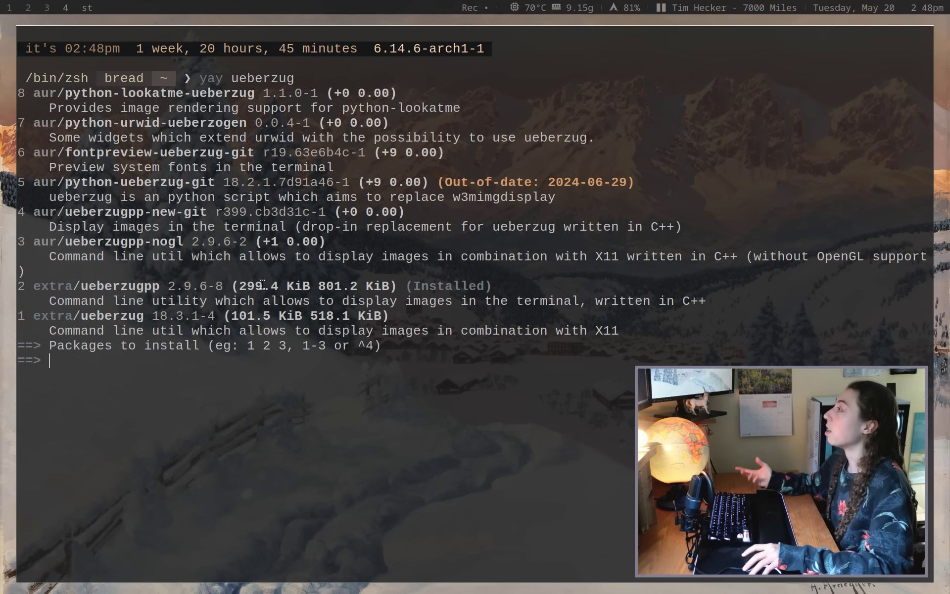
pyautogui.press('super+shift+c')
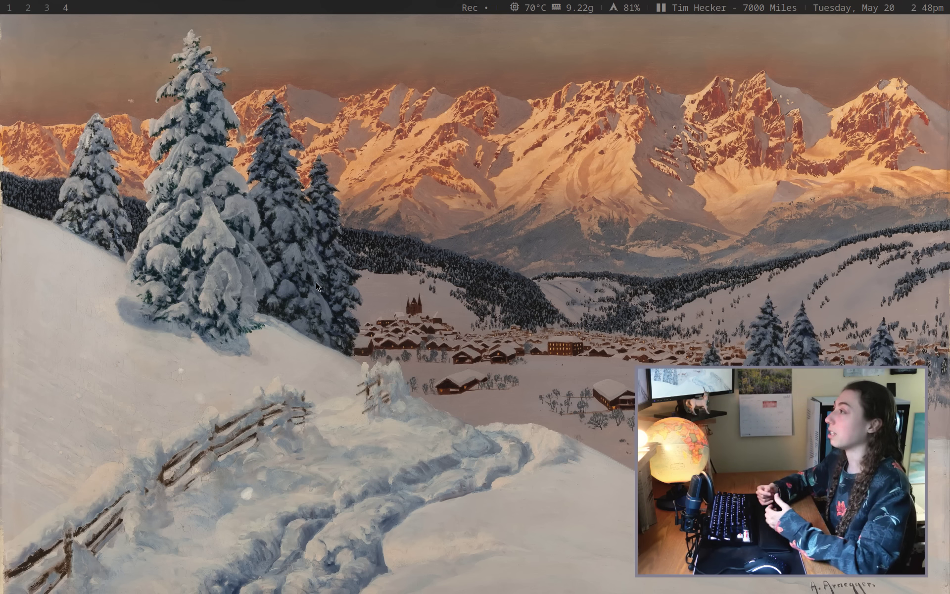
# - Return to the music player and move the queue selection back up to The Star Compass
pyautogui.press('super+m')
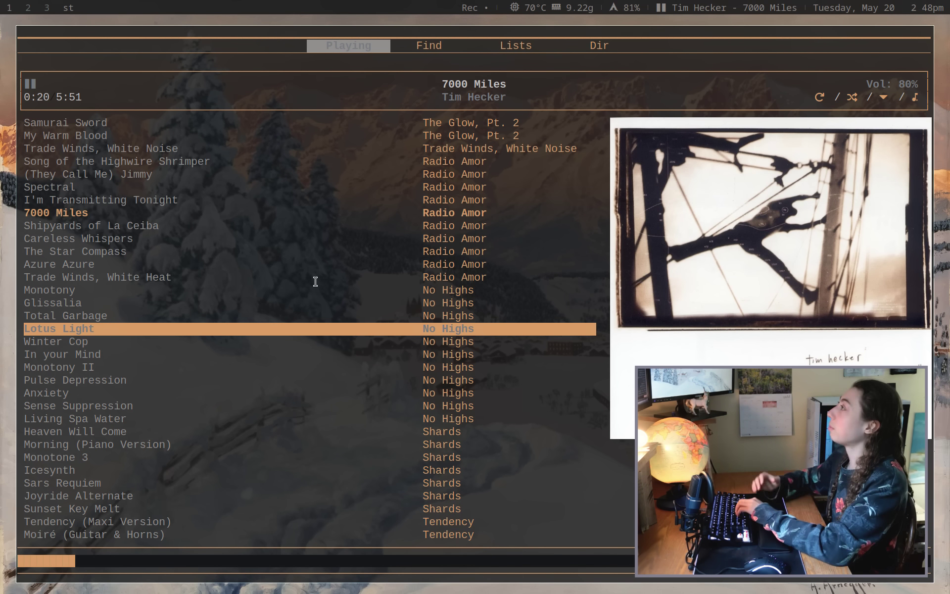
pyautogui.press('Up')
pyautogui.press('Up')
pyautogui.press('Up')
pyautogui.press('Up')
pyautogui.press('Up')
pyautogui.press('Up')
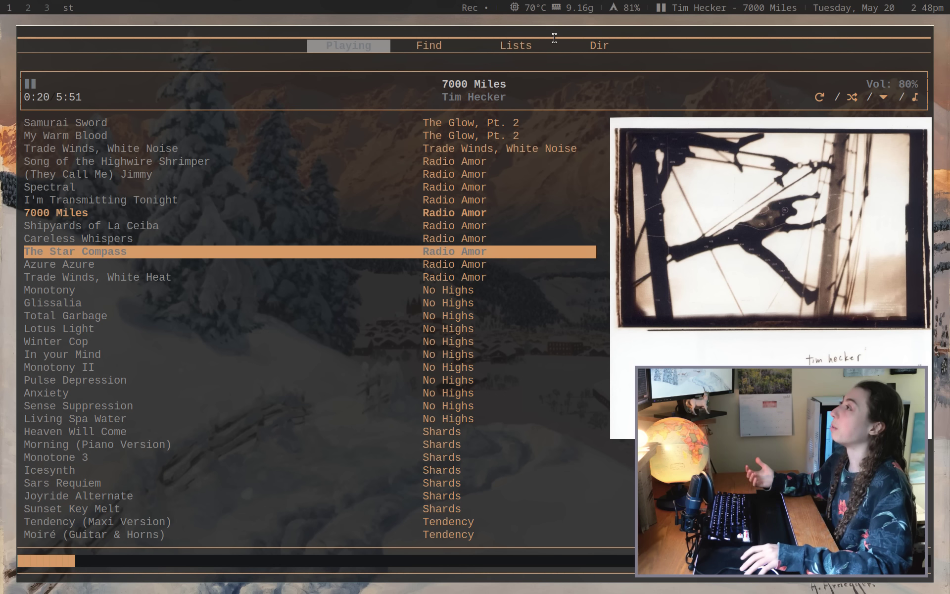
# - Look at the player's Find and Lists views and return to Playing
pyautogui.click(429, 43)
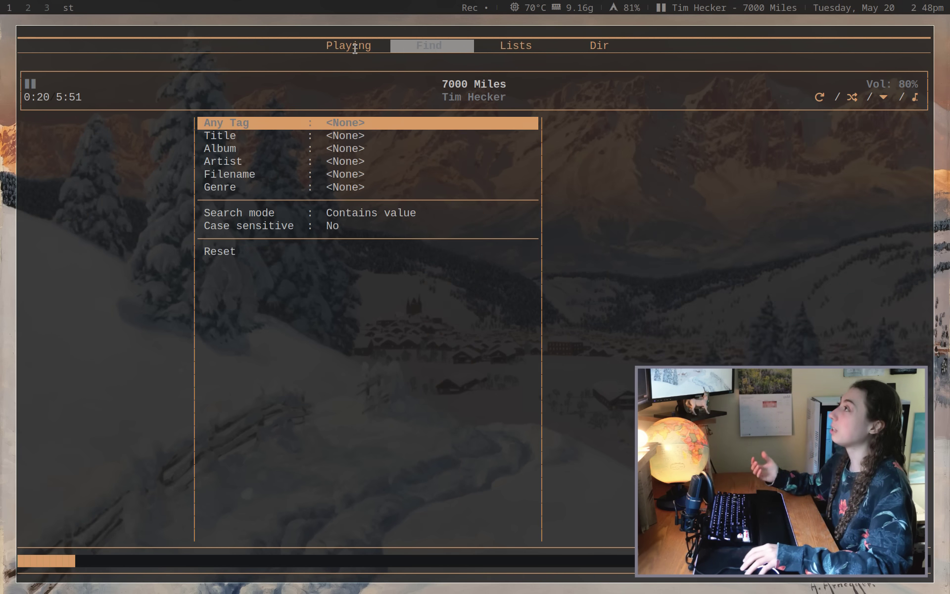
pyautogui.click(355, 48)
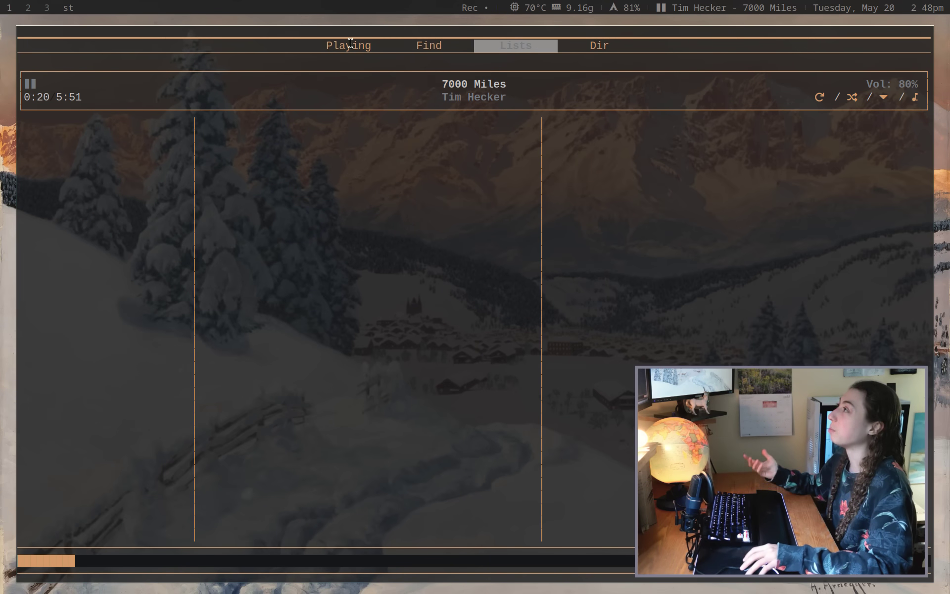
pyautogui.click(349, 43)
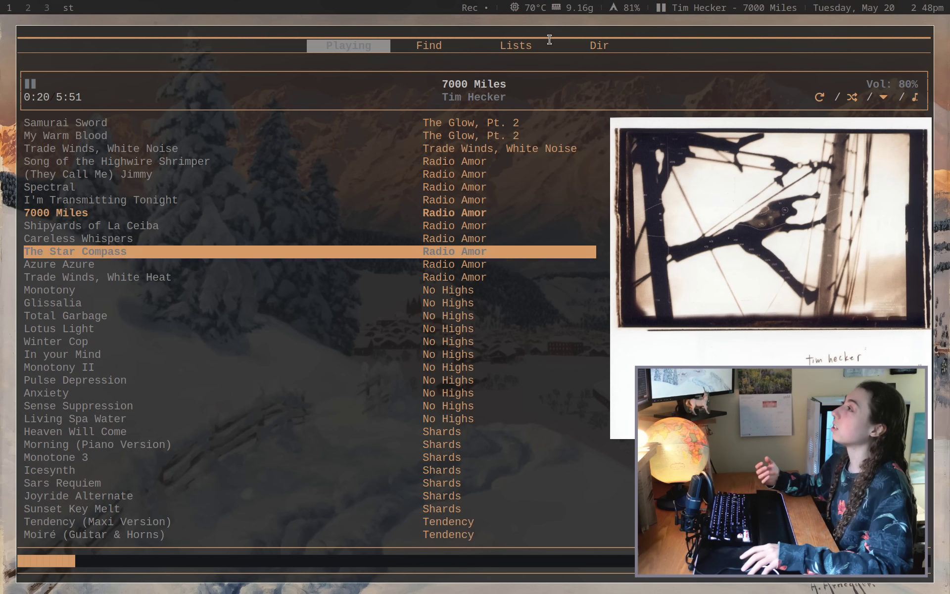
# - Open the Dir view and select track 07, Gezähmtes Feuer, in the CD1 folder
pyautogui.click(605, 46)
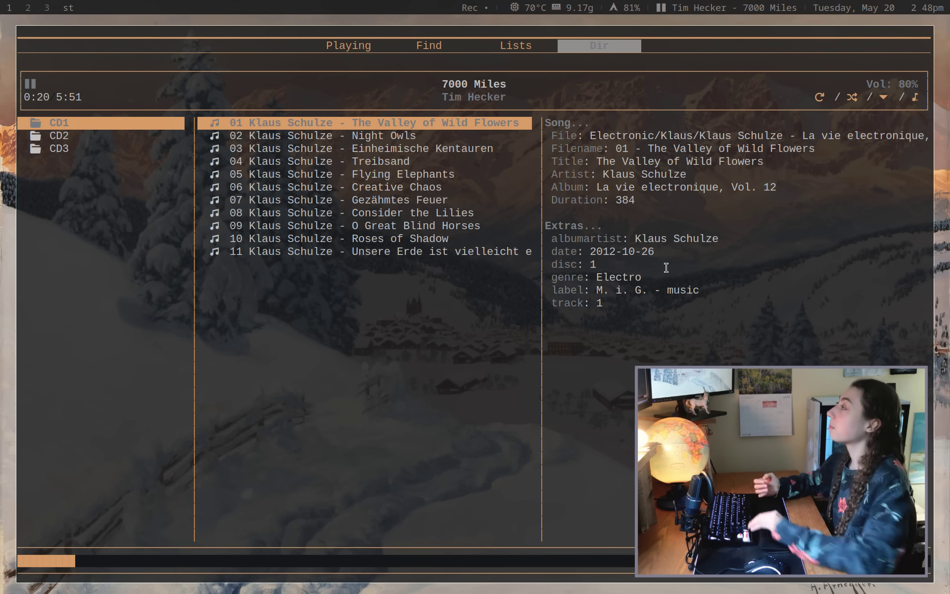
pyautogui.press('Down')
pyautogui.press('Down')
pyautogui.press('Down')
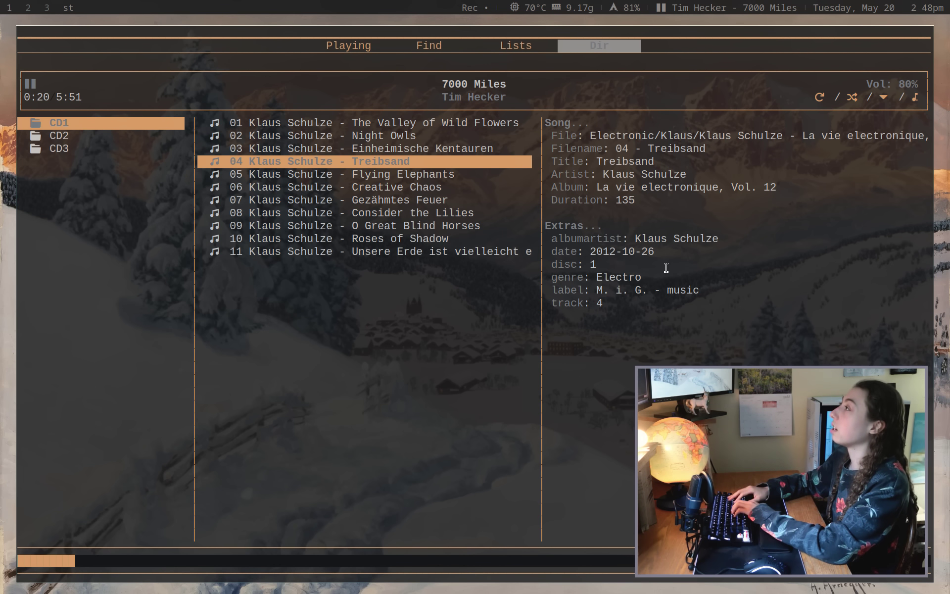
pyautogui.press('Down')
pyautogui.press('Down')
pyautogui.press('Down')
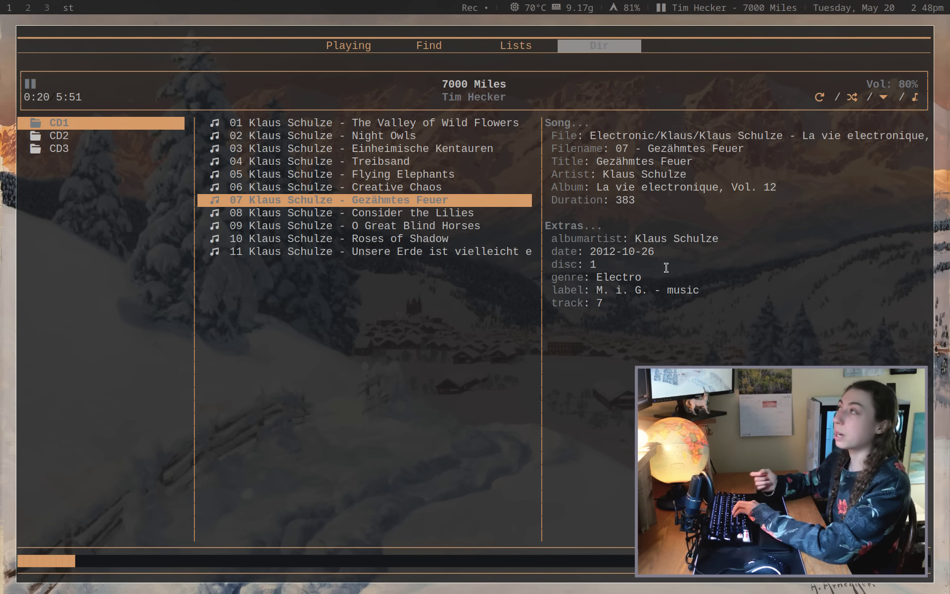
# - Go up to the album's disc folders and open CD2
pyautogui.press('Left')
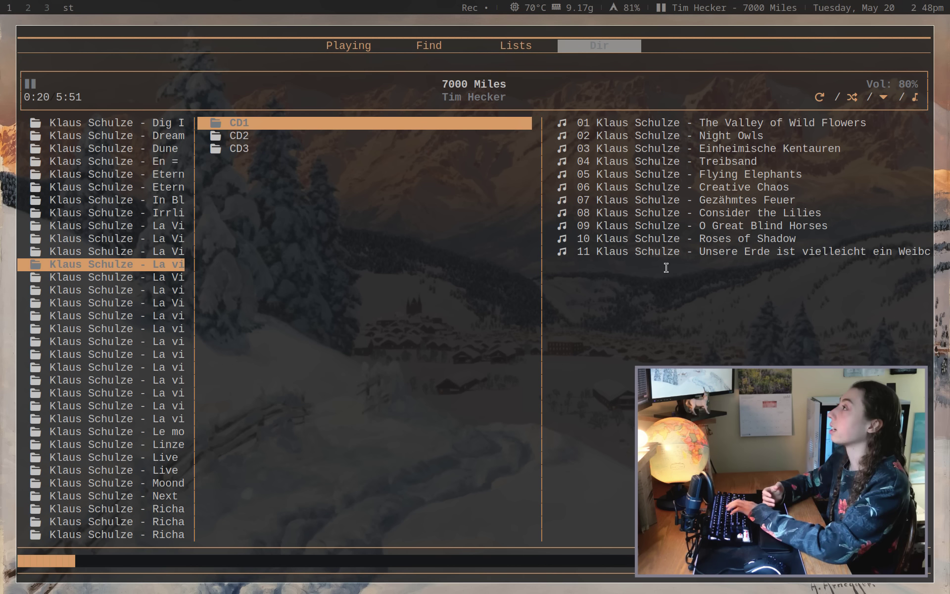
pyautogui.press('Down')
pyautogui.press('Down')
pyautogui.press('Up')
pyautogui.press('Right')
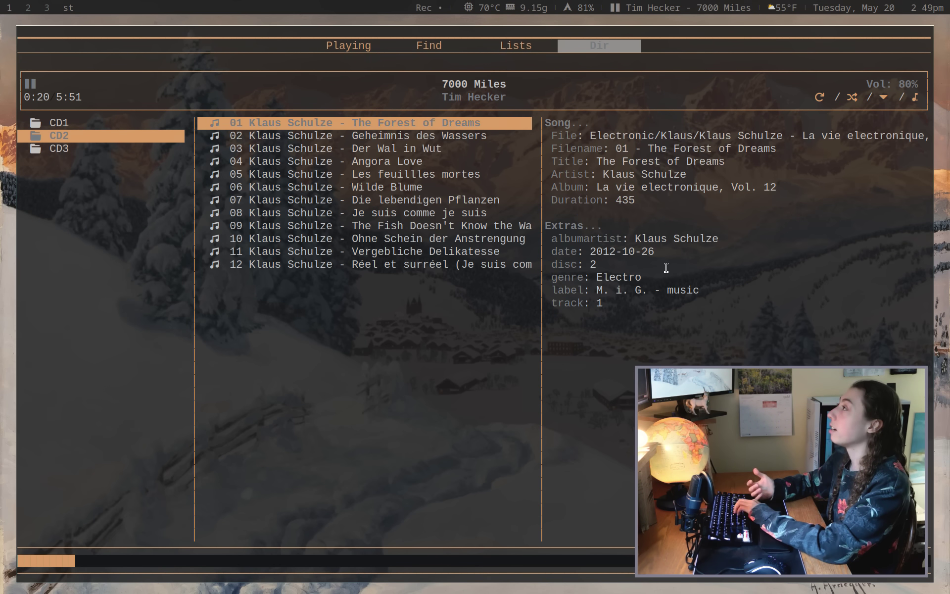
# - Move the selection down CD2's track list to 07, Die lebendigen Pflanzen
pyautogui.press('Down')
pyautogui.press('Down')
pyautogui.press('Down')
pyautogui.press('Down')
pyautogui.press('Down')
pyautogui.press('Down')
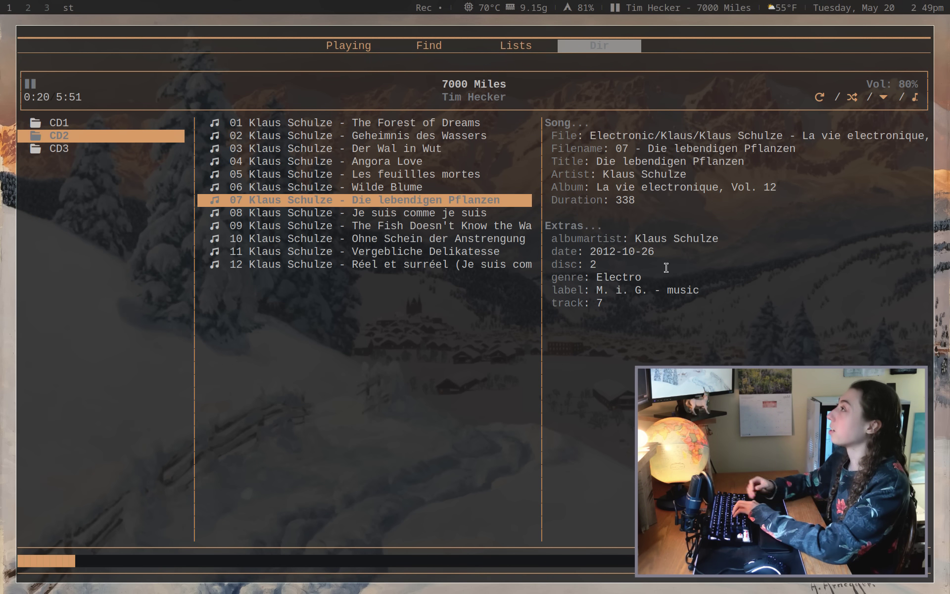
# - Switch directly between the Find, Lists, Playing and Dir views
pyautogui.press('2')
pyautogui.press('3')
pyautogui.press('1')
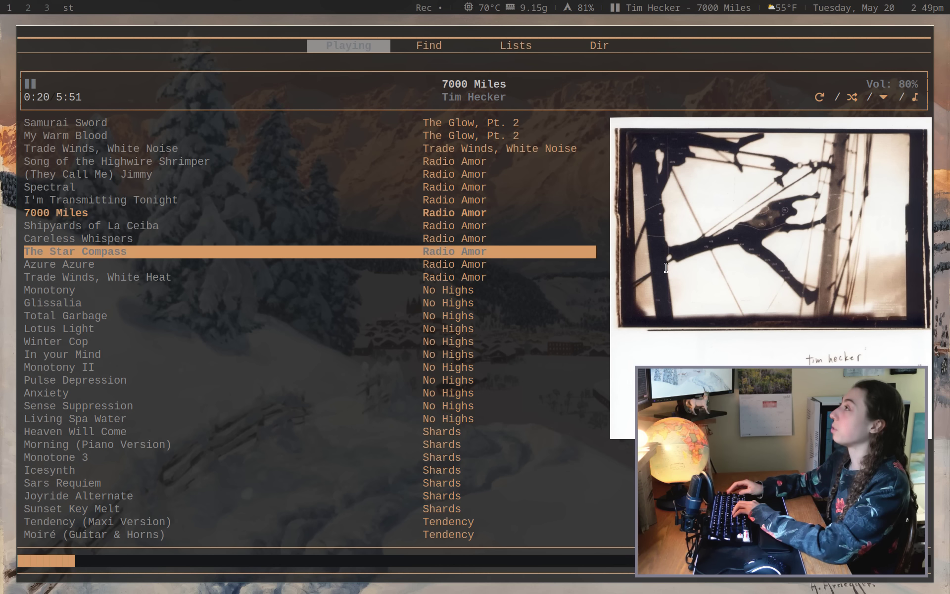
pyautogui.press('4')
# - Search any tag for "vordh" in the Find view and add Aphex Twin's Vordhosbn to the queue
pyautogui.press('2')
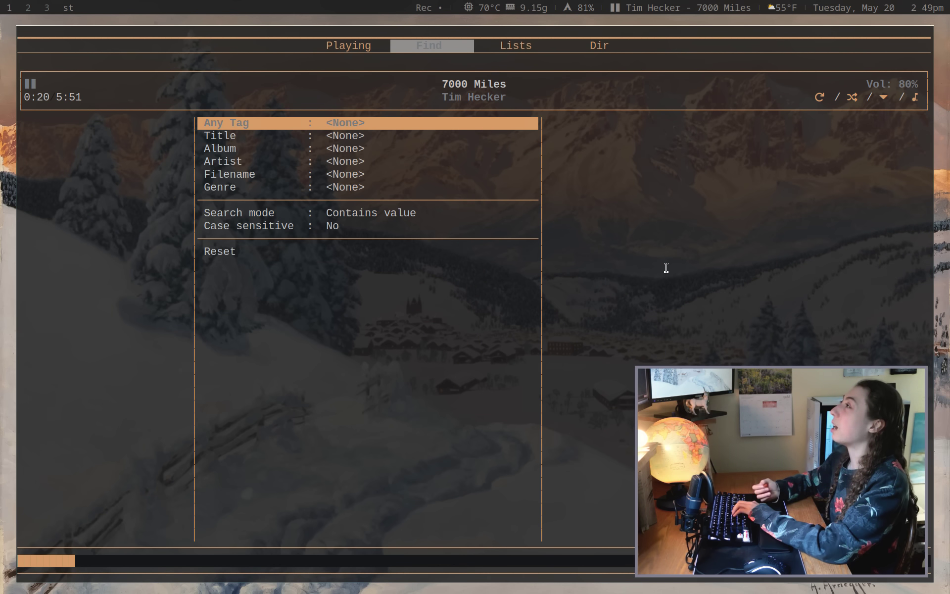
pyautogui.press('Return')
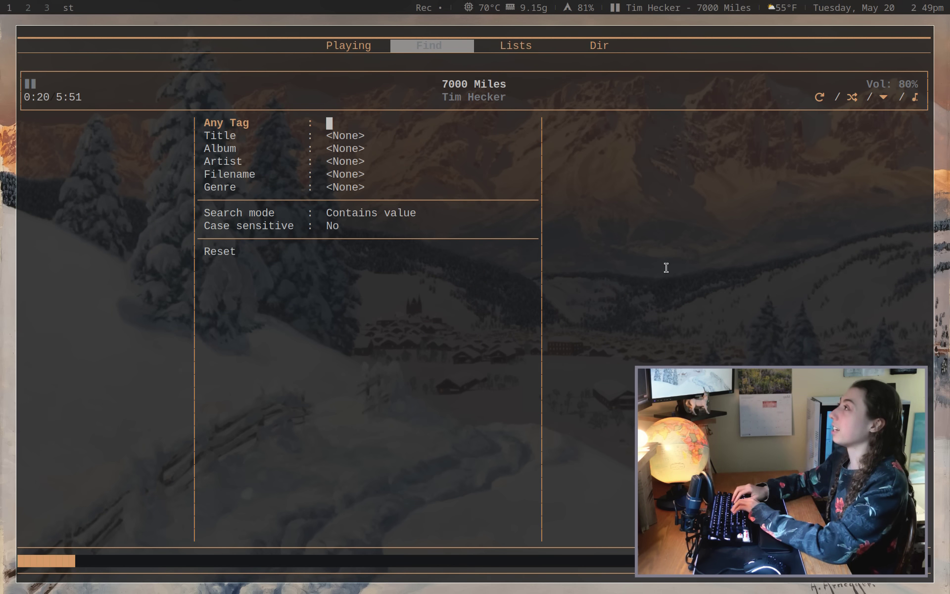
pyautogui.write('vordh')
pyautogui.press('Return')
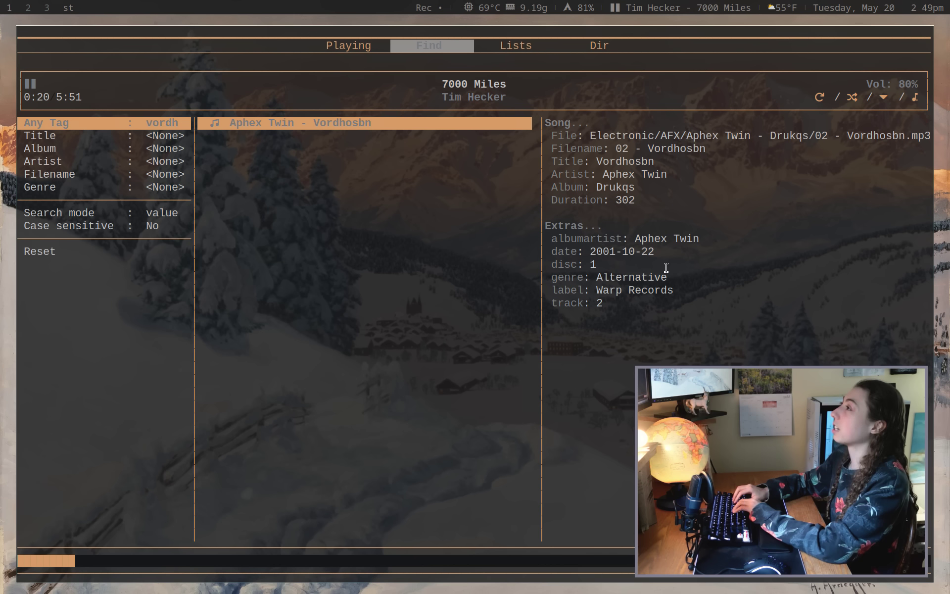
pyautogui.press('space')
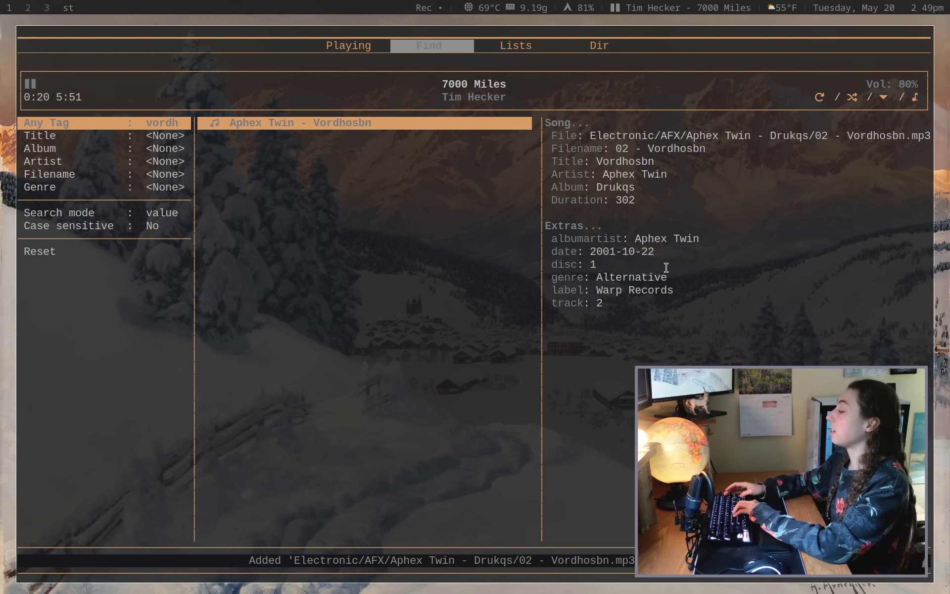
# - Open the Playing view and select Vordhosbn at the end of the queue
pyautogui.press('Tab')
pyautogui.press('Tab')
pyautogui.press('Tab')
pyautogui.press('End')
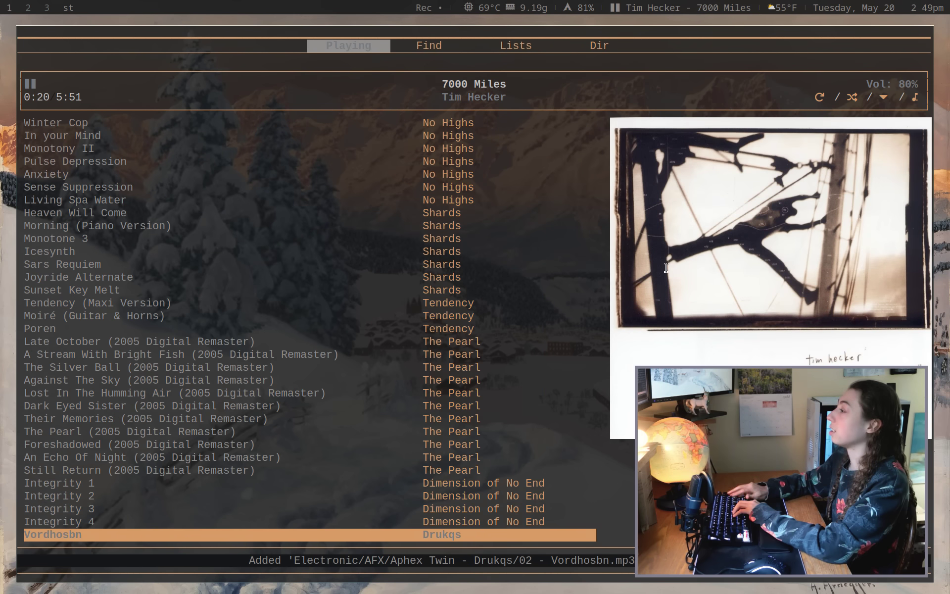
pyautogui.press('Up')
pyautogui.press('Down')
# - Play Vordhosbn from the Find results and return to the Playing view
pyautogui.press('Tab')
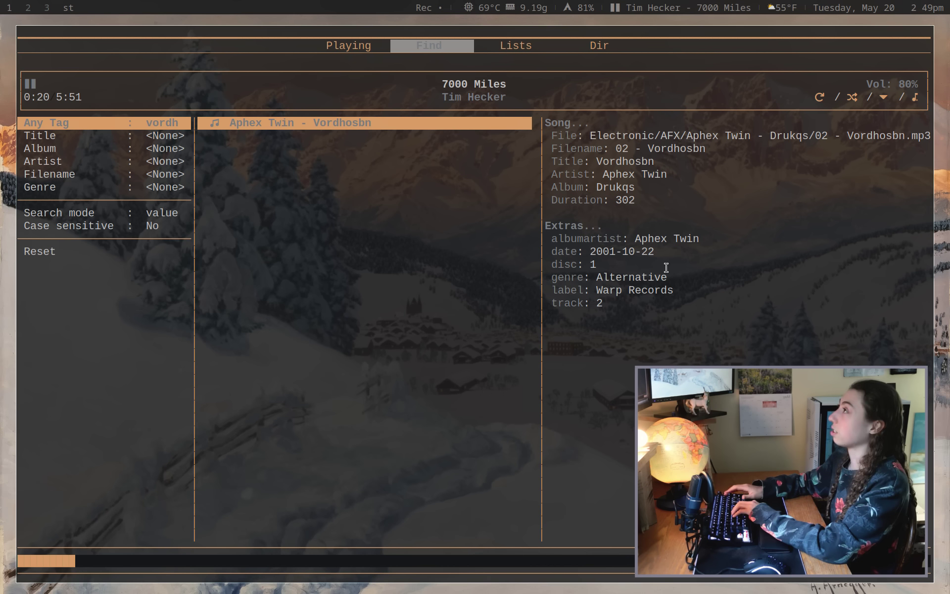
pyautogui.press('Return')
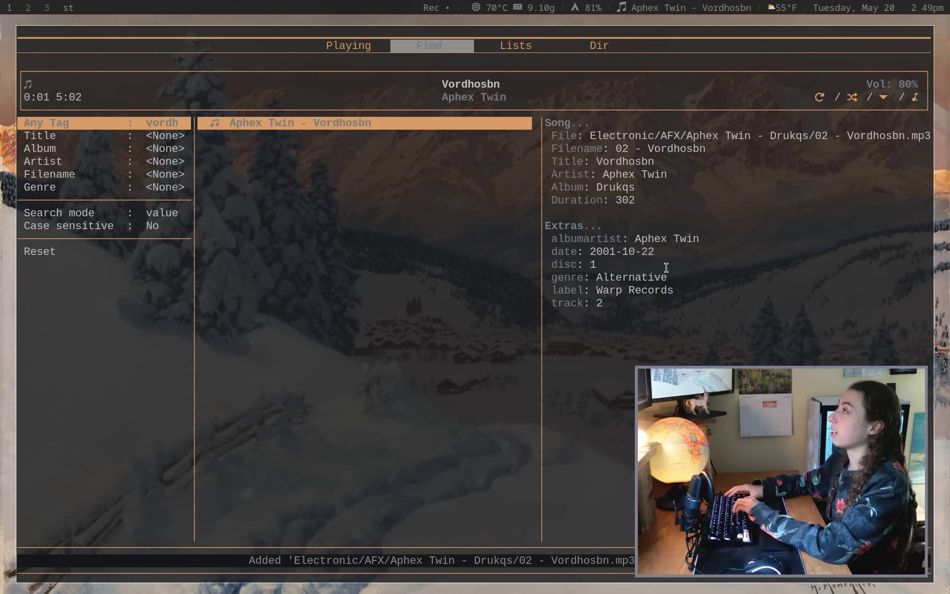
pyautogui.hotkey('shift', 'Tab')
# - Move up through the queue and play Winter Cop from No Highs
pyautogui.press('Up')
pyautogui.press('Up')
pyautogui.press('Up')
pyautogui.press('Up')
pyautogui.press('Up')
pyautogui.press('Up')
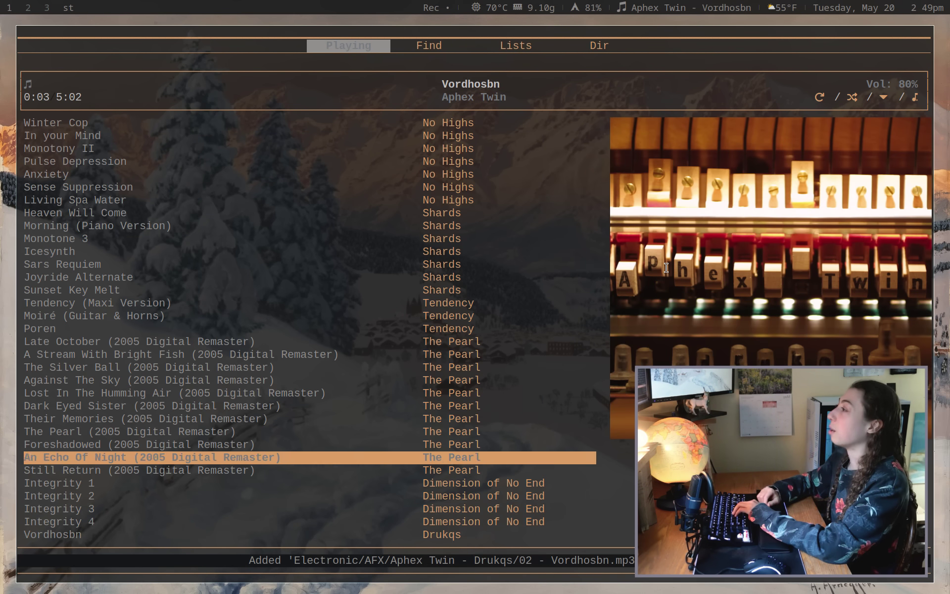
pyautogui.press('Up')
pyautogui.press('Up')
pyautogui.press('Up')
pyautogui.press('Up')
pyautogui.press('Up')
pyautogui.press('Up')
pyautogui.press('Up')
pyautogui.press('Up')
pyautogui.press('Up')
pyautogui.press('Up')
pyautogui.press('Up')
pyautogui.press('Up')
pyautogui.press('Up')
pyautogui.press('Up')
pyautogui.press('Up')
pyautogui.press('Up')
pyautogui.press('Up')
pyautogui.press('Up')
pyautogui.press('Up')
pyautogui.press('Up')
pyautogui.press('Up')
pyautogui.press('Up')
pyautogui.press('Up')
pyautogui.press('Up')
pyautogui.press('Down')
pyautogui.press('Down')
pyautogui.press('Down')
pyautogui.press('Down')
pyautogui.press('Down')
pyautogui.press('Down')
pyautogui.press('Down')
pyautogui.press('Down')
pyautogui.press('Return')
# - Move down the queue and play Morning (Piano Version) from Shards
pyautogui.press('Down')
pyautogui.press('Down')
pyautogui.press('Down')
pyautogui.press('Down')
pyautogui.press('Down')
pyautogui.press('Down')
pyautogui.press('Down')
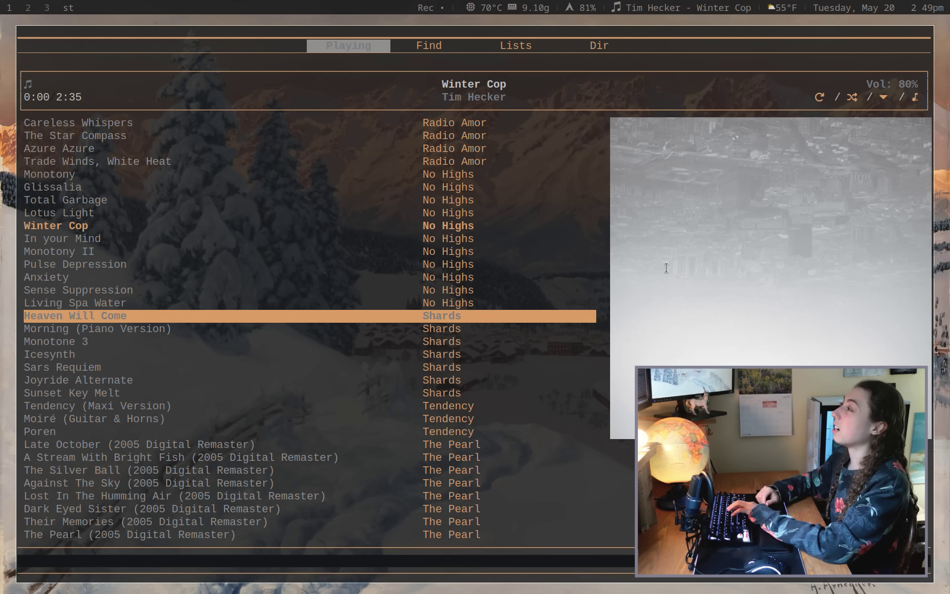
pyautogui.press('Down')
pyautogui.press('Return')
# - Move up the queue and play I'm Transmitting Tonight from Radio Amor
pyautogui.press('Up')
pyautogui.press('Up')
pyautogui.press('Up')
pyautogui.press('Up')
pyautogui.press('Up')
pyautogui.press('Up')
pyautogui.press('Up')
pyautogui.press('Up')
pyautogui.press('Up')
pyautogui.press('Up')
pyautogui.press('Up')
pyautogui.press('Up')
pyautogui.press('Up')
pyautogui.press('Up')
pyautogui.press('Up')
pyautogui.press('Up')
pyautogui.press('Up')
pyautogui.press('Up')
pyautogui.press('Up')
pyautogui.press('Return')
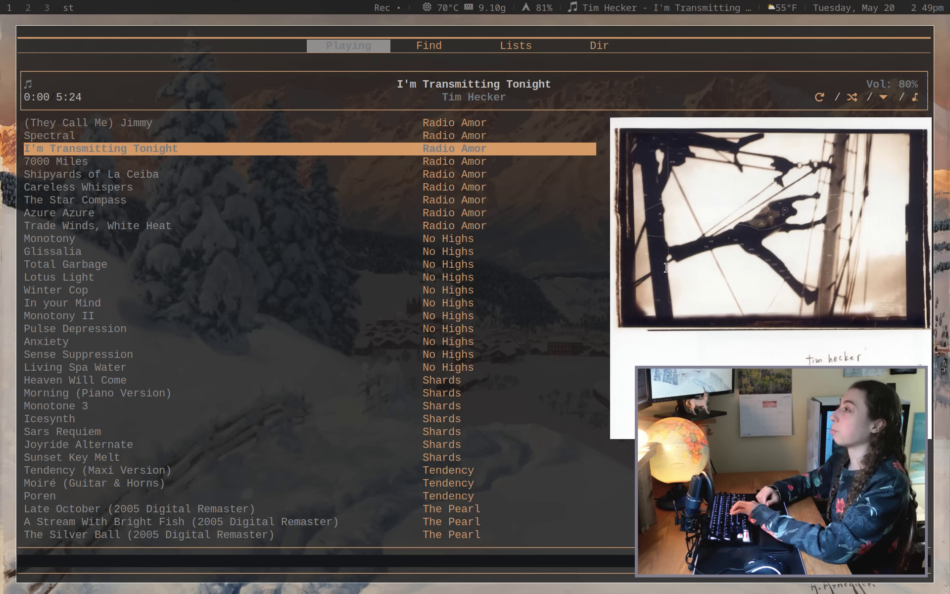
# - Select 7000 Miles in the queue and seek the playing track forward to about 1:37
pyautogui.press('Down')
pyautogui.press('Down')
pyautogui.press('Up')
pyautogui.press('Right')
pyautogui.press('Right')
pyautogui.press('Right')
pyautogui.press('Right')
pyautogui.press('Right')
pyautogui.press('Right')
pyautogui.press('Right')
pyautogui.press('Right')
pyautogui.press('Right')
pyautogui.press('Right')
pyautogui.press('Right')
pyautogui.press('Right')
pyautogui.press('Right')
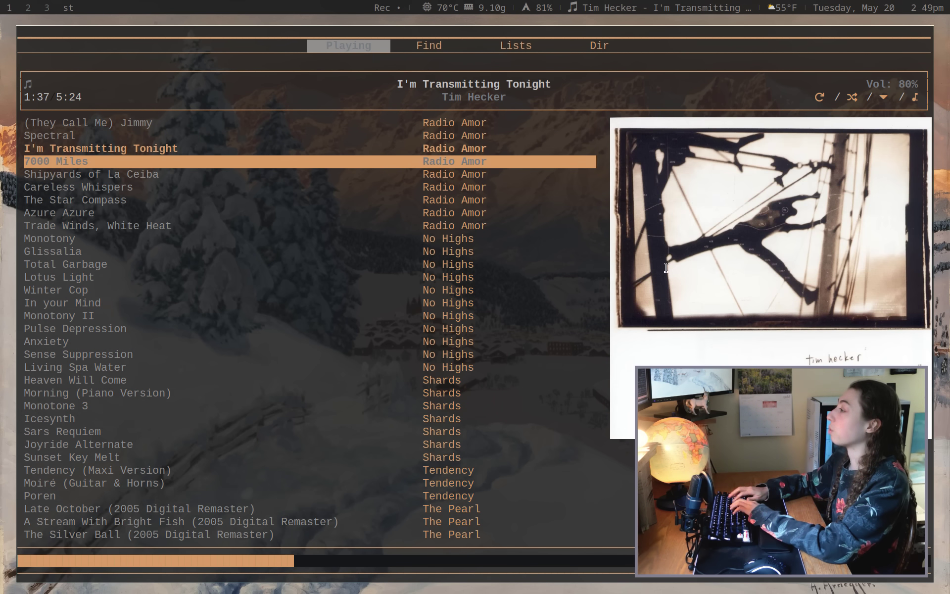
# - Rewind I'm Transmitting Tonight to about the one-minute mark
pyautogui.press('Left')
pyautogui.press('Left')
pyautogui.press('Left')
pyautogui.press('Left')
pyautogui.press('Left')
pyautogui.press('Left')
pyautogui.press('Left')
# - Move up the queue to The Glow, Pt. 2 and play You'll Be in the Air
pyautogui.press('Up')
pyautogui.press('Up')
pyautogui.press('Up')
pyautogui.press('Up')
pyautogui.press('Up')
pyautogui.press('Up')
pyautogui.press('Up')
pyautogui.press('Up')
pyautogui.press('Up')
pyautogui.press('Up')
pyautogui.press('Up')
pyautogui.press('Up')
pyautogui.press('Up')
pyautogui.press('Up')
pyautogui.press('Up')
pyautogui.press('Up')
pyautogui.press('Up')
pyautogui.press('Up')
pyautogui.press('Up')
pyautogui.press('Up')
pyautogui.press('Up')
pyautogui.press('Down')
pyautogui.press('Down')
pyautogui.press('Down')
pyautogui.press('Down')
pyautogui.press('Down')
pyautogui.press('Down')
pyautogui.press('Down')
pyautogui.press('Down')
pyautogui.press('Down')
pyautogui.press('Down')
pyautogui.press('Down')
pyautogui.press('Down')
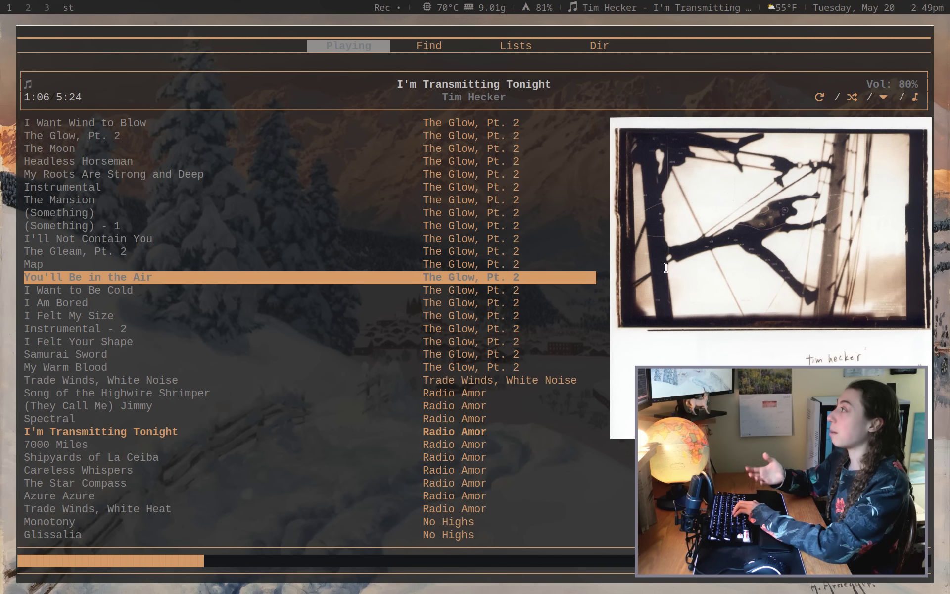
pyautogui.press('Return')
# - Move the selection down the queue to (They Call Me) Jimmy from Radio Amor
pyautogui.press('Down')
pyautogui.press('Down')
pyautogui.press('Down')
pyautogui.press('Down')
pyautogui.press('Down')
pyautogui.press('Down')
pyautogui.press('Down')
pyautogui.press('Down')
pyautogui.press('Down')
pyautogui.press('Down')
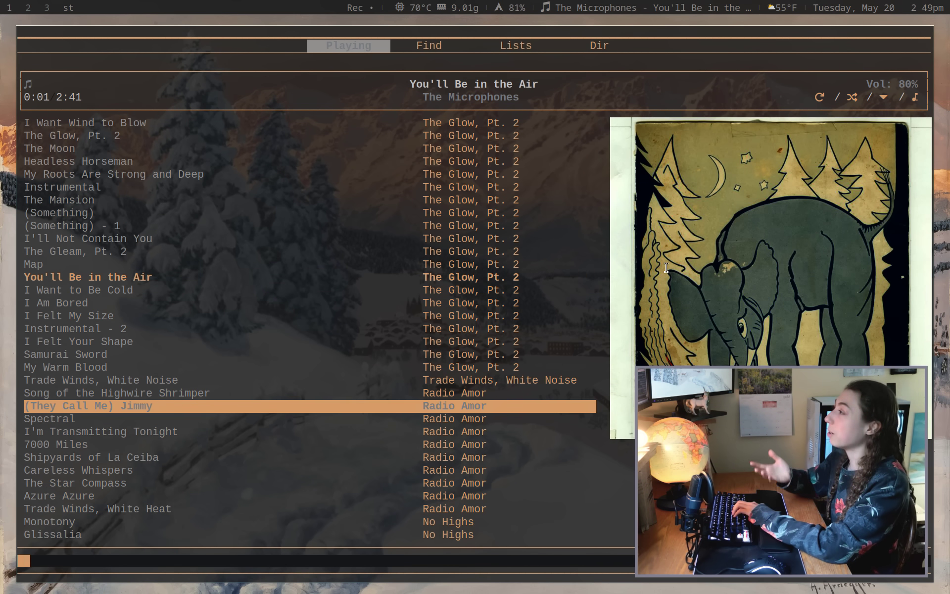
# - Move the selection down the queue through No Highs and pause You'll Be in the Air
pyautogui.press('Down')
pyautogui.press('Down')
pyautogui.press('Down')
pyautogui.press('Down')
pyautogui.press('Down')
pyautogui.press('Down')
pyautogui.press('Down')
pyautogui.press('Down')
pyautogui.press('Down')
pyautogui.press('Down')
pyautogui.press('Down')
pyautogui.press('Down')
pyautogui.press('Down')
pyautogui.press('Down')
pyautogui.press('Down')
pyautogui.press('Down')
pyautogui.press('Down')
pyautogui.press('Down')
pyautogui.press('Down')
pyautogui.press('Down')
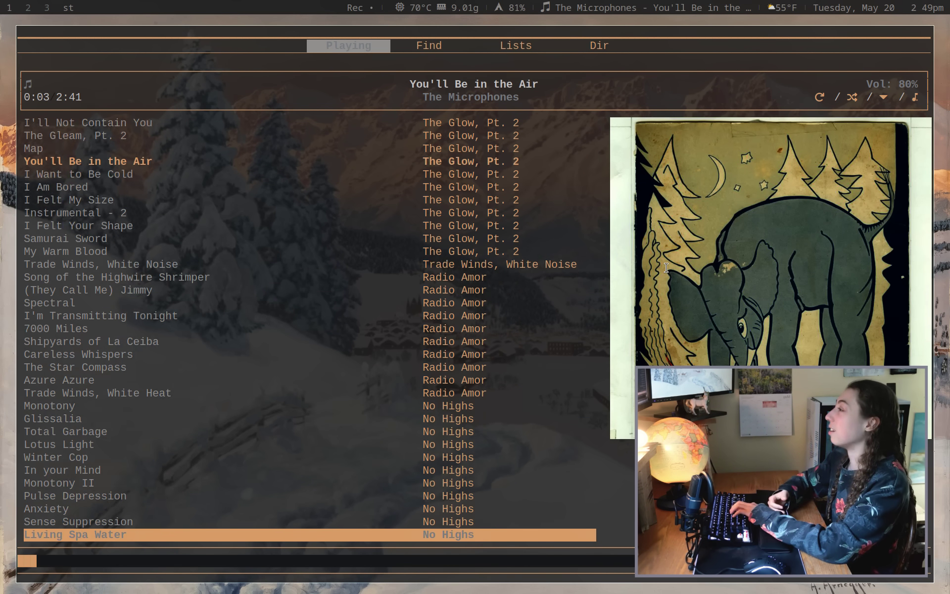
pyautogui.press('p')
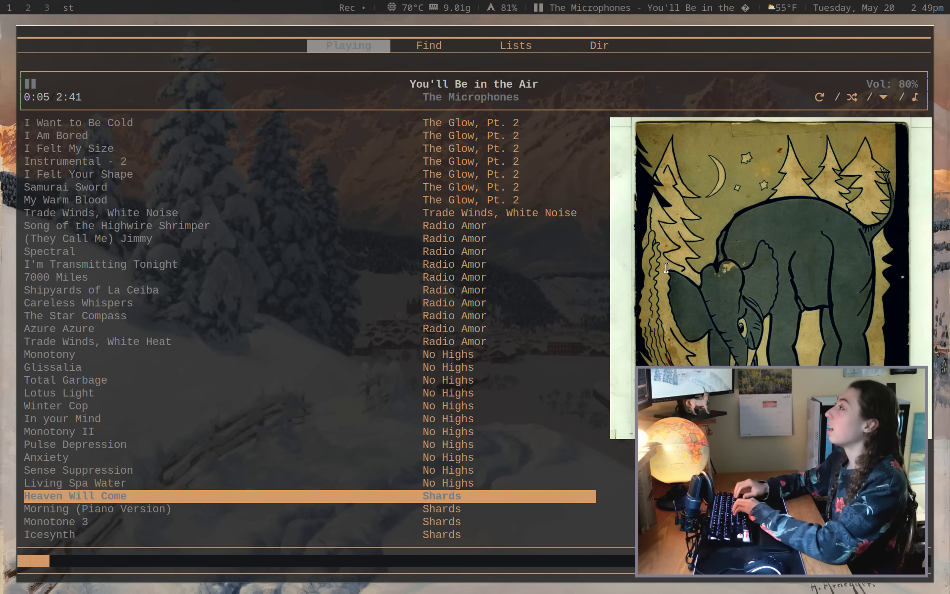
# - Browse further down the queue to Poren from the album Tendency
pyautogui.press('Down')
pyautogui.press('Down')
pyautogui.press('Down')
pyautogui.press('Down')
pyautogui.press('Down')
pyautogui.press('Down')
pyautogui.press('Down')
pyautogui.press('Down')
pyautogui.press('Down')
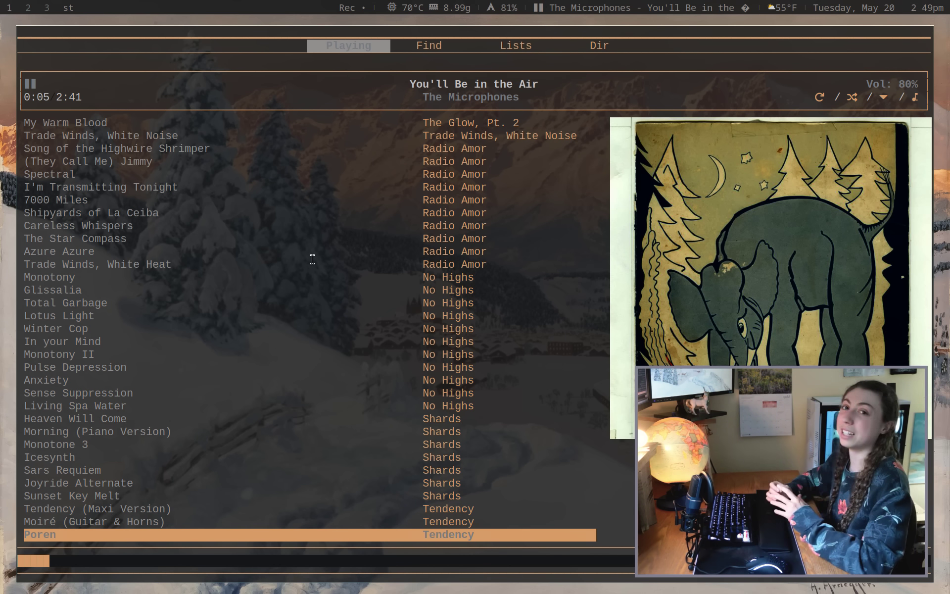
# - Switch to Nvim and examine the tab bar and item style settings in pywal16.ron
pyautogui.press('super+j')
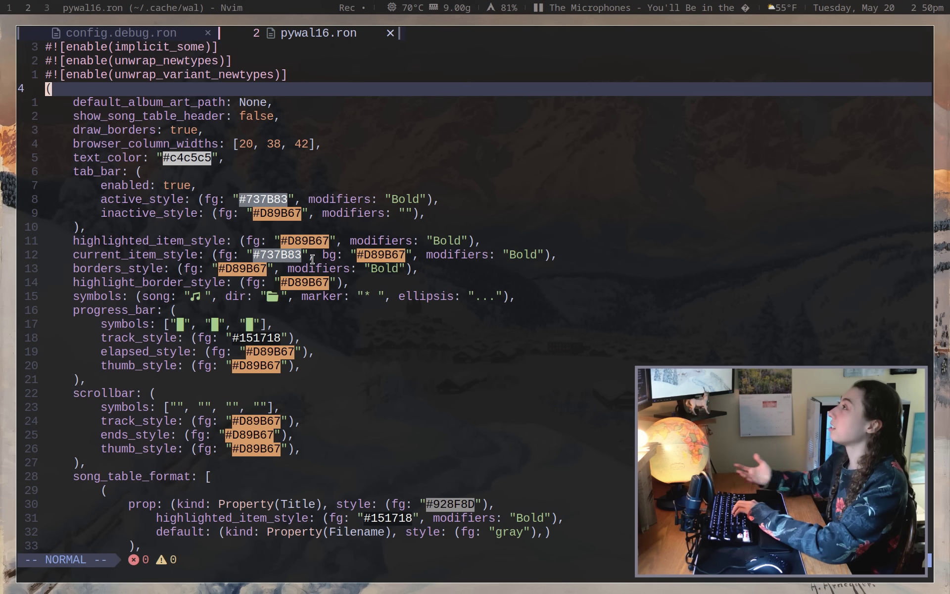
pyautogui.press('5')
pyautogui.press('j')
pyautogui.press('4')
pyautogui.press('j')
pyautogui.press('j')
pyautogui.press('l')
pyautogui.press('l')
pyautogui.press('l')
pyautogui.press('l')
pyautogui.press('l')
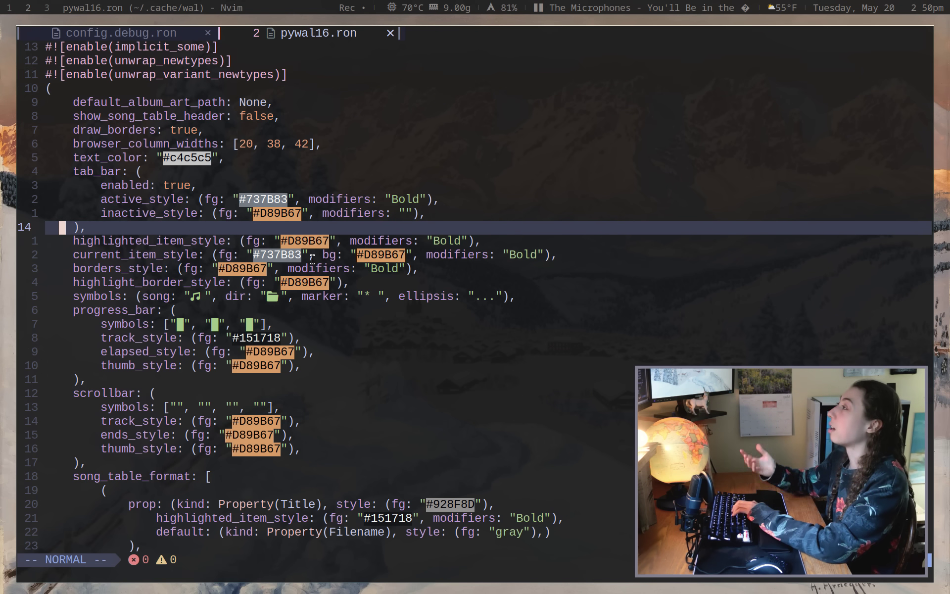
# - Examine the song table format and layout sections of pywal16.ron, then return toward the scrollbar settings
pyautogui.press('1')
pyautogui.press('3')
pyautogui.press('j')
pyautogui.press('3')
pyautogui.press('0')
pyautogui.press('j')
pyautogui.press('4')
pyautogui.press('j')
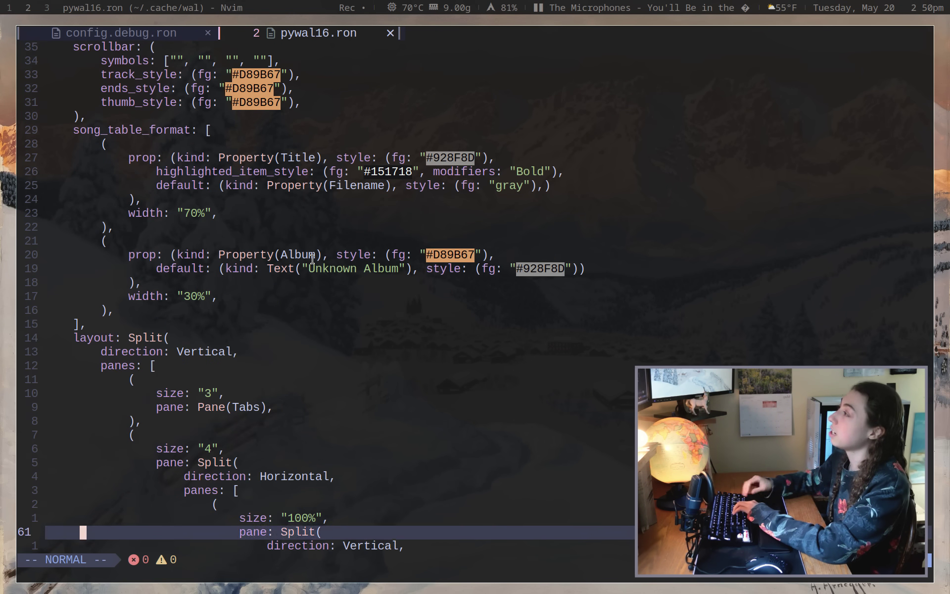
pyautogui.press('2')
pyautogui.press('8')
pyautogui.press('k')
pyautogui.press('1')
pyautogui.press('3')
pyautogui.press('k')
# - Switch to qutebrowser and highlight the scripting support line in rmpc's main features, then clear the highlight
pyautogui.press('super+j')
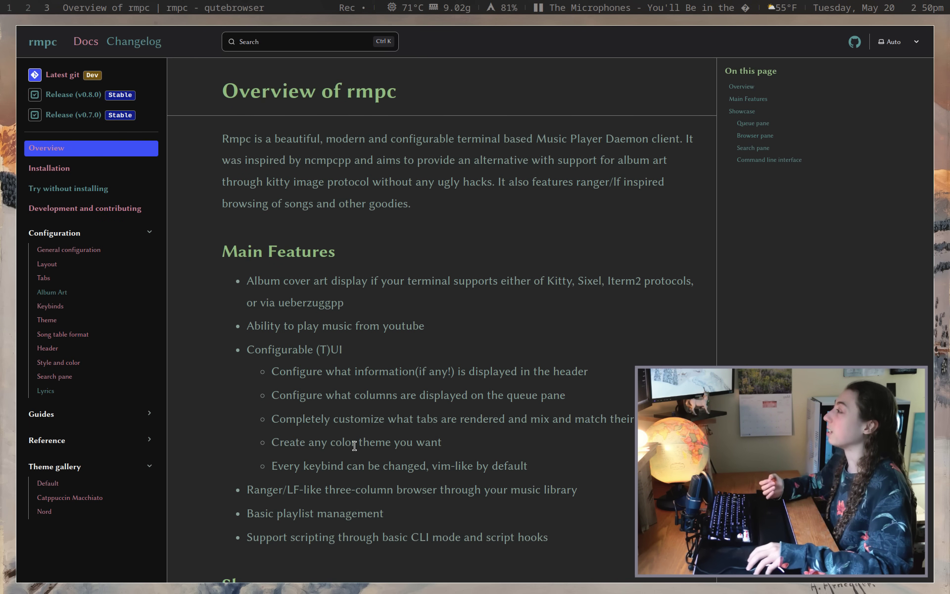
pyautogui.moveTo(265, 537); pyautogui.dragTo(510, 537)
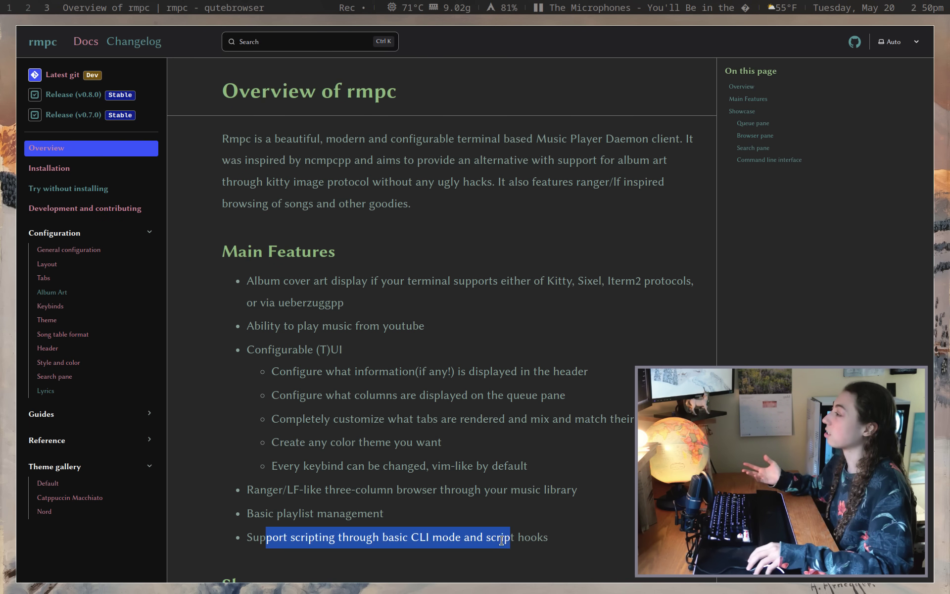
pyautogui.click(532, 539)
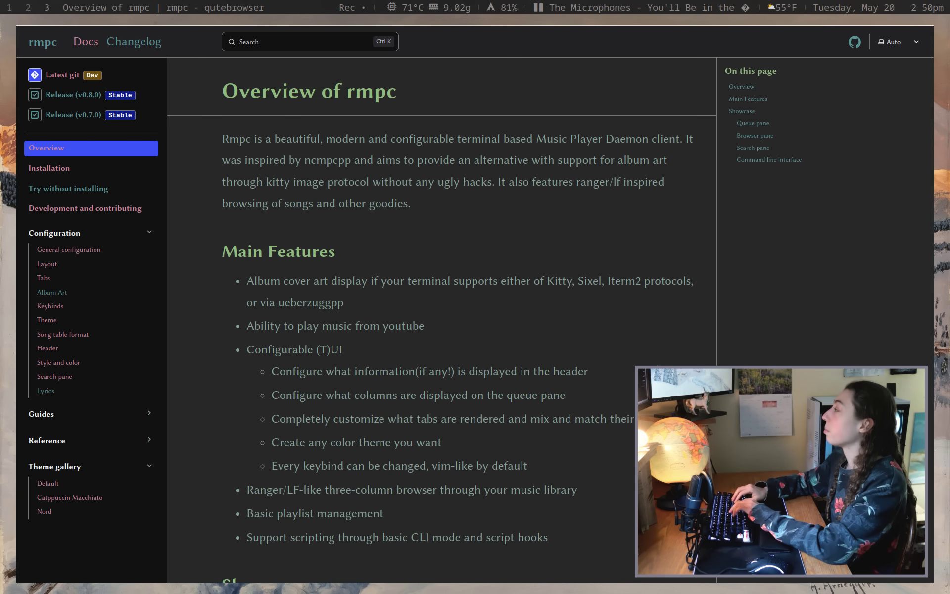
# - Open the Default theme page from the rmpc theme gallery
pyautogui.press('f')
pyautogui.press('j')
pyautogui.press('d')
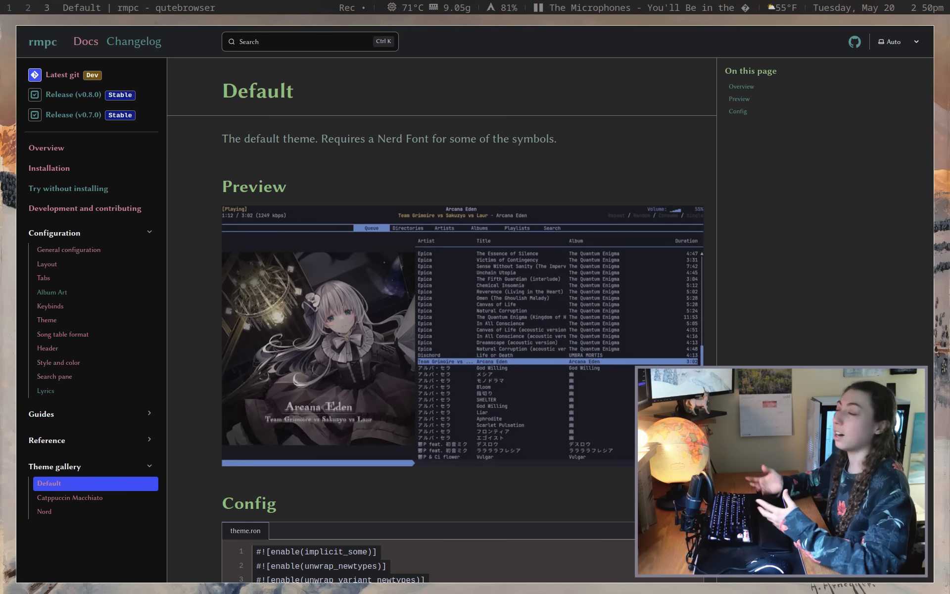
# - Switch back to the music player and move the selection up the queue to You'll Be in the Air
pyautogui.press('super+1')
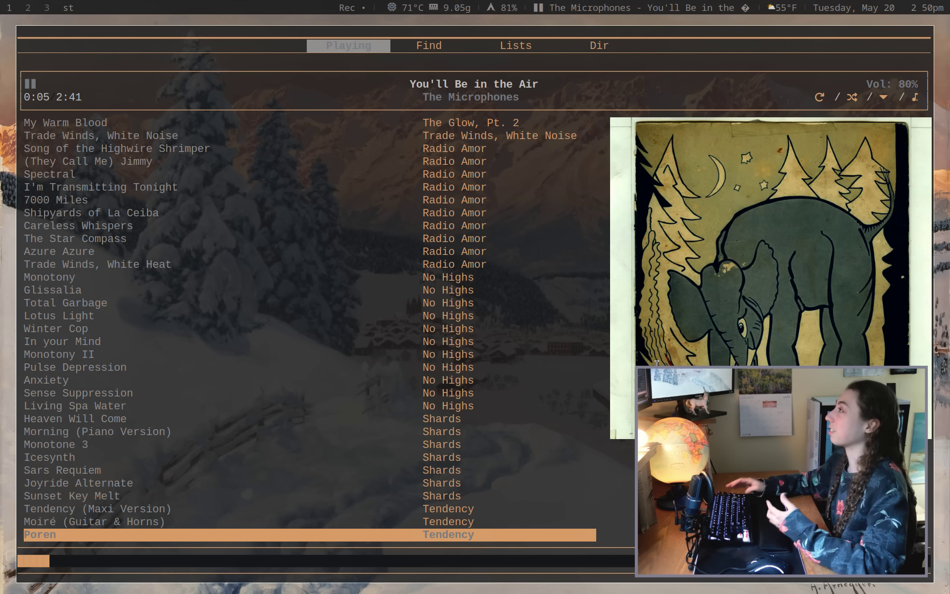
pyautogui.press('j')
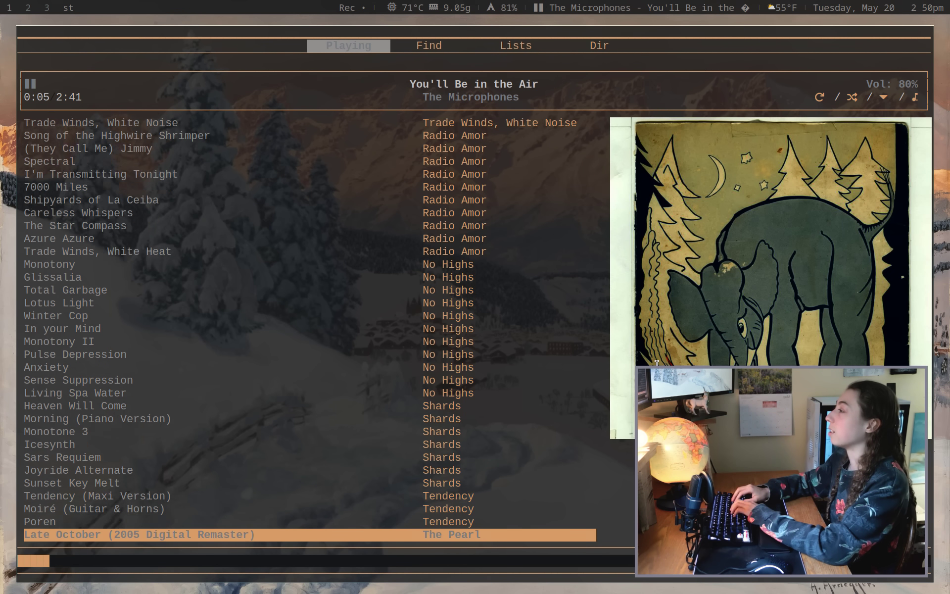
pyautogui.press('k')
pyautogui.press('k')
pyautogui.press('k')
pyautogui.press('k')
pyautogui.press('k')
pyautogui.press('k')
pyautogui.press('k')
pyautogui.press('k')
pyautogui.press('k')
pyautogui.press('k')
pyautogui.press('k')
pyautogui.press('k')
pyautogui.press('k')
pyautogui.press('k')
pyautogui.press('k')
pyautogui.press('k')
pyautogui.press('k')
pyautogui.press('k')
pyautogui.press('k')
pyautogui.press('k')
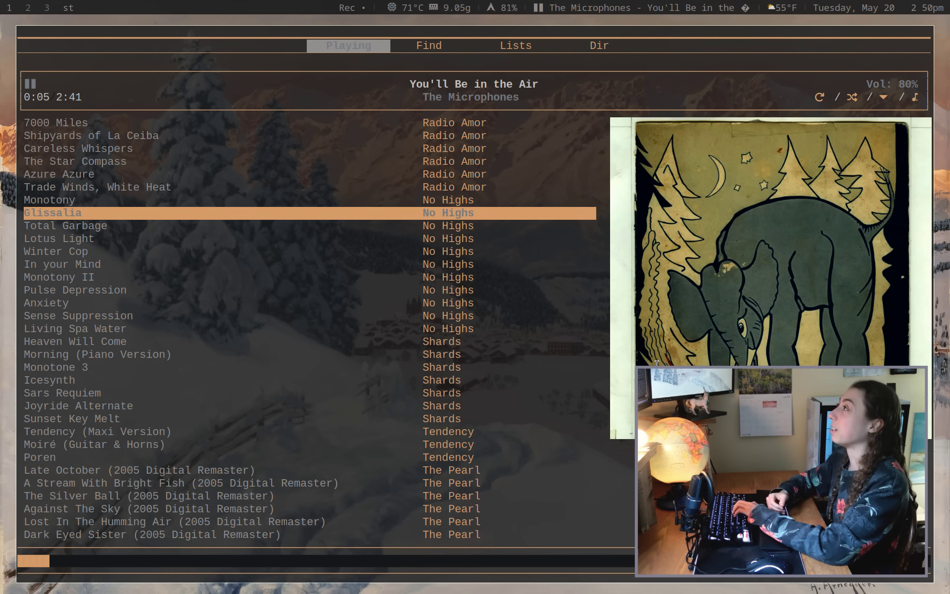
pyautogui.press('k')
pyautogui.press('k')
pyautogui.press('k')
pyautogui.press('k')
pyautogui.press('k')
pyautogui.press('k')
pyautogui.press('k')
pyautogui.press('k')
pyautogui.press('k')
pyautogui.press('k')
pyautogui.press('k')
pyautogui.press('k')
pyautogui.press('k')
pyautogui.press('k')
pyautogui.press('k')
pyautogui.press('k')
pyautogui.press('k')
pyautogui.press('k')
pyautogui.press('k')
pyautogui.press('k')
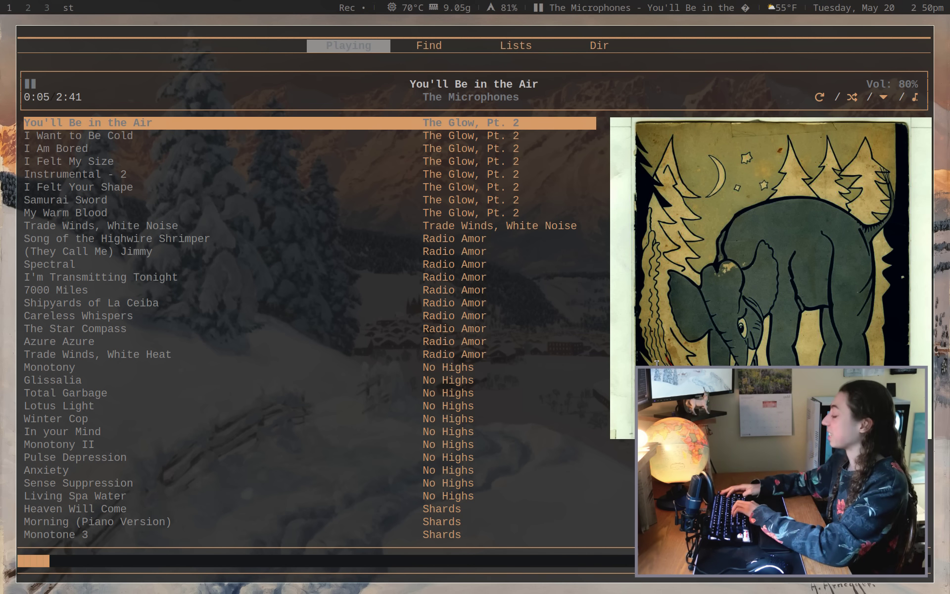
# - Switch to qutebrowser, open the Catppuccin Macchiato theme page and examine its theme.ron config
pyautogui.press('super+2')
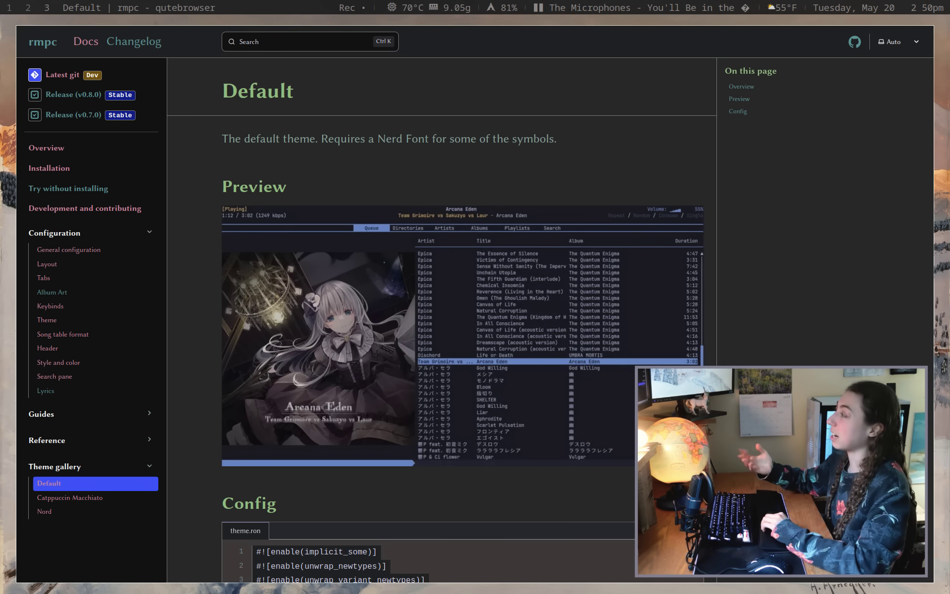
pyautogui.press('f')
pyautogui.press('l')
pyautogui.press('d')
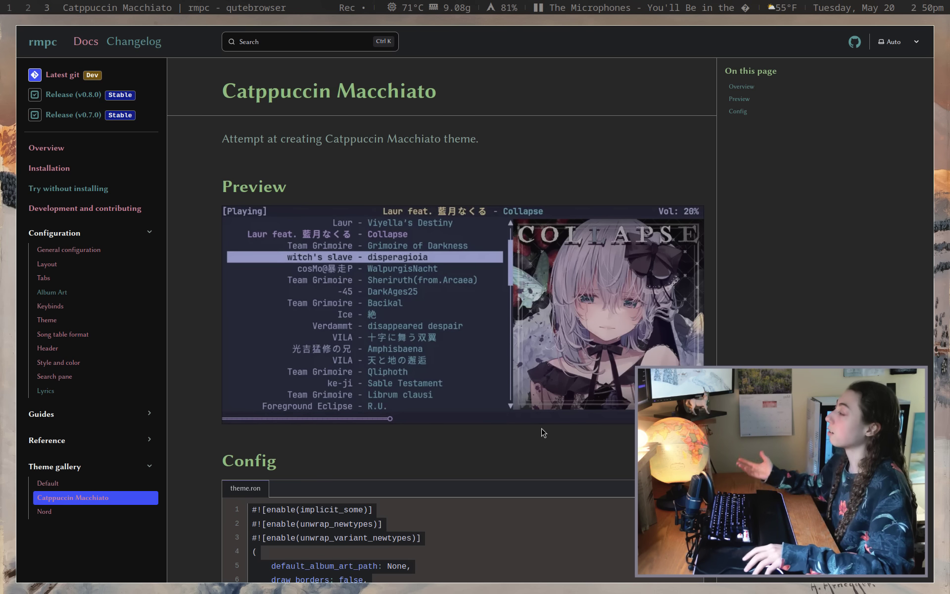
pyautogui.scroll(-10, 462, 321)
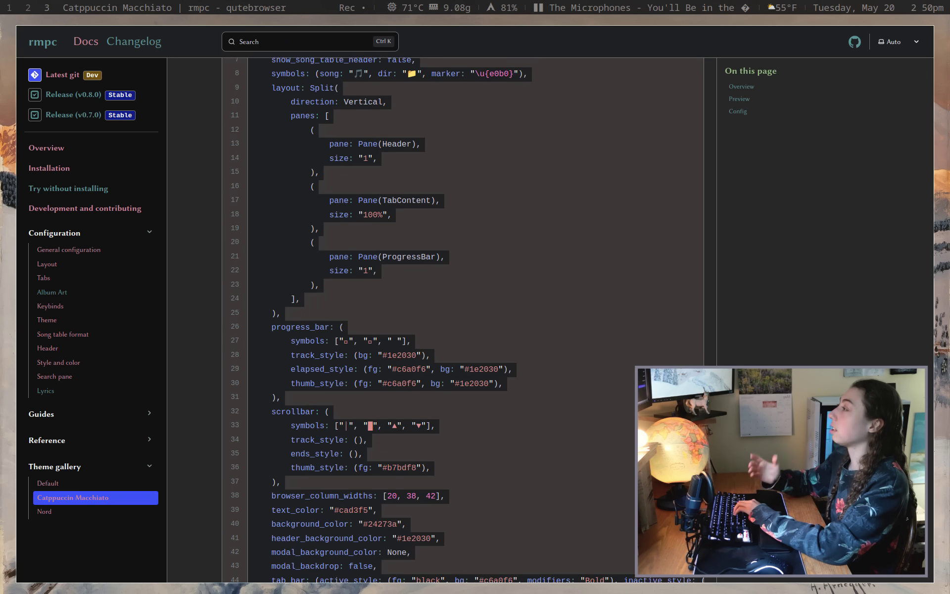
pyautogui.scroll(5, 463, 322)
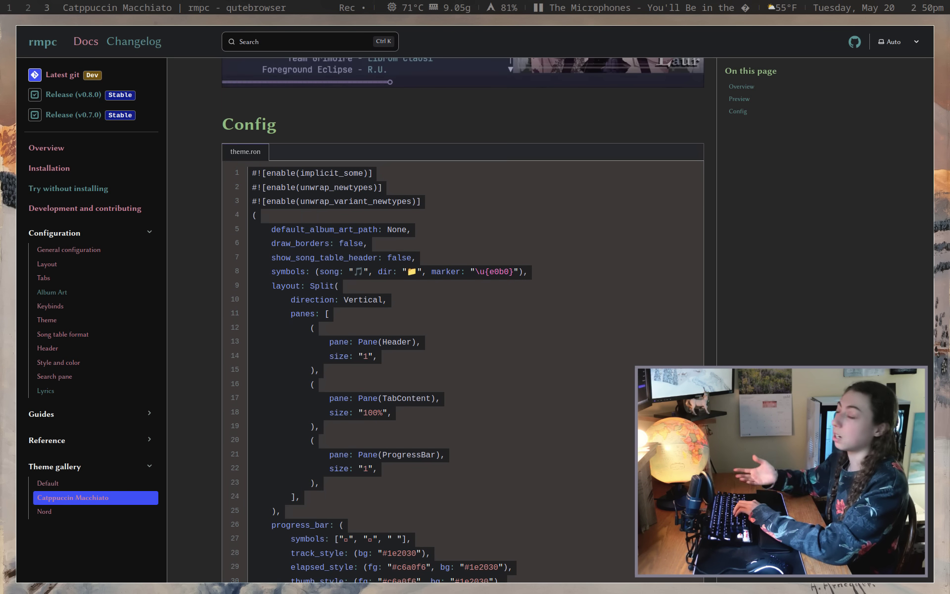
# - Open the Nord theme page in the theme gallery and examine its preview
pyautogui.press('f')
pyautogui.press('a')
pyautogui.press('s')
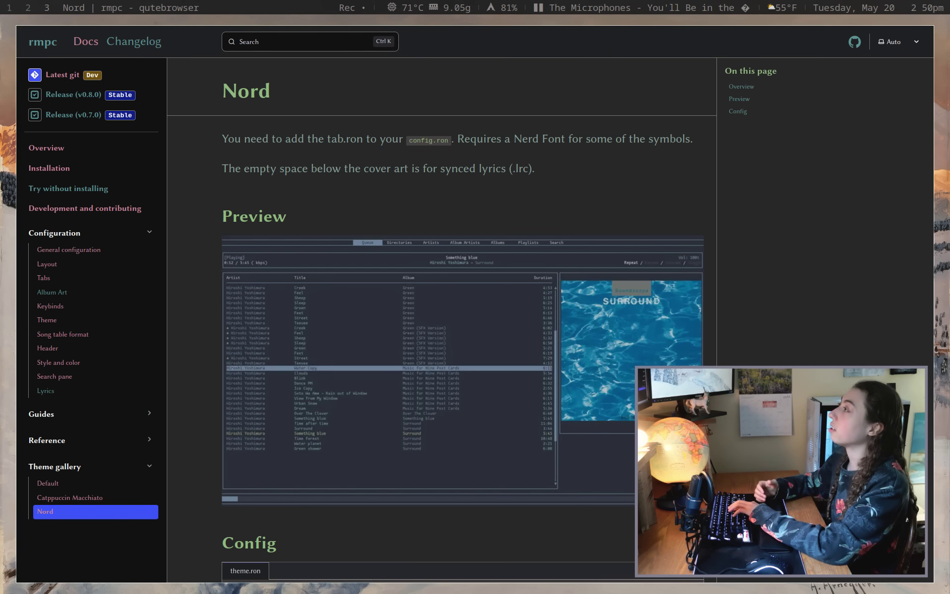
pyautogui.scroll(-1, 462, 321)
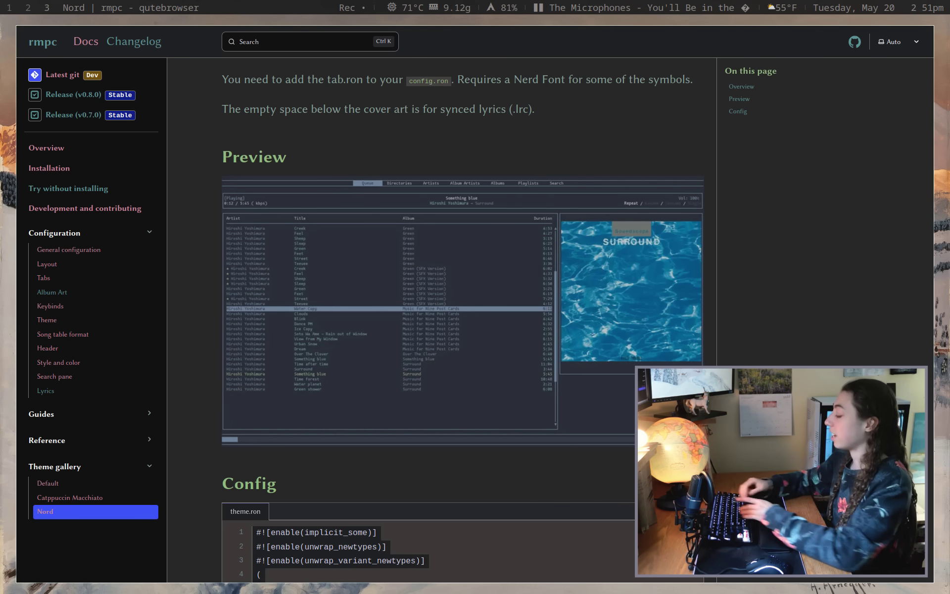
# - Open the General configuration page and read through the config file properties down to theme
pyautogui.press('f')
pyautogui.press('j')
pyautogui.press('s')
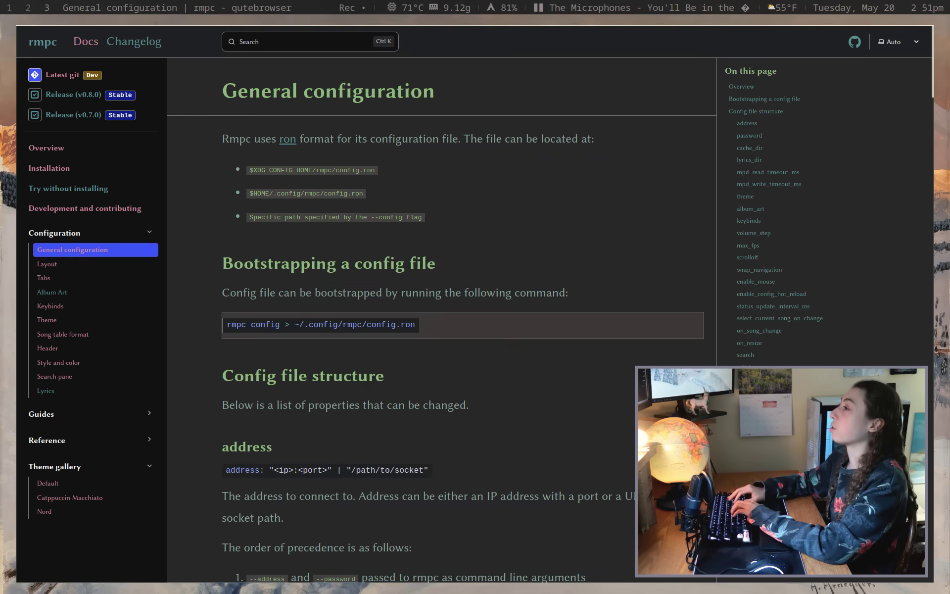
pyautogui.press('j')
pyautogui.press('j')
pyautogui.press('j')
pyautogui.press('j')
pyautogui.press('j')
pyautogui.press('j')
pyautogui.press('j')
pyautogui.press('j')
pyautogui.press('j')
pyautogui.press('j')
pyautogui.press('j')
pyautogui.press('j')
pyautogui.press('j')
pyautogui.press('j')
pyautogui.press('j')
pyautogui.press('j')
pyautogui.press('j')
pyautogui.press('j')
pyautogui.press('j')
pyautogui.press('j')
pyautogui.press('j')
pyautogui.press('j')
pyautogui.press('j')
pyautogui.press('j')
pyautogui.press('j')
pyautogui.press('j')
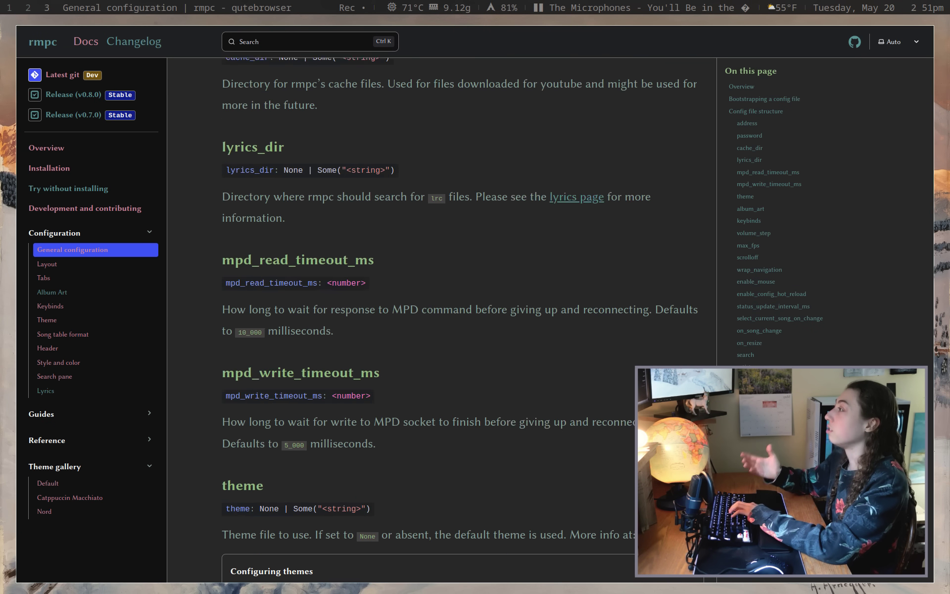
# - Return to the start of the General configuration page and examine the config file locations and bootstrap command
pyautogui.press('k')
pyautogui.press('k')
pyautogui.press('k')
pyautogui.press('k')
pyautogui.press('k')
pyautogui.press('k')
pyautogui.press('k')
pyautogui.press('k')
pyautogui.press('k')
pyautogui.press('k')
pyautogui.press('k')
pyautogui.press('k')
pyautogui.press('k')
pyautogui.press('k')
pyautogui.press('k')
pyautogui.press('k')
pyautogui.press('k')
pyautogui.press('k')
pyautogui.press('k')
pyautogui.press('k')
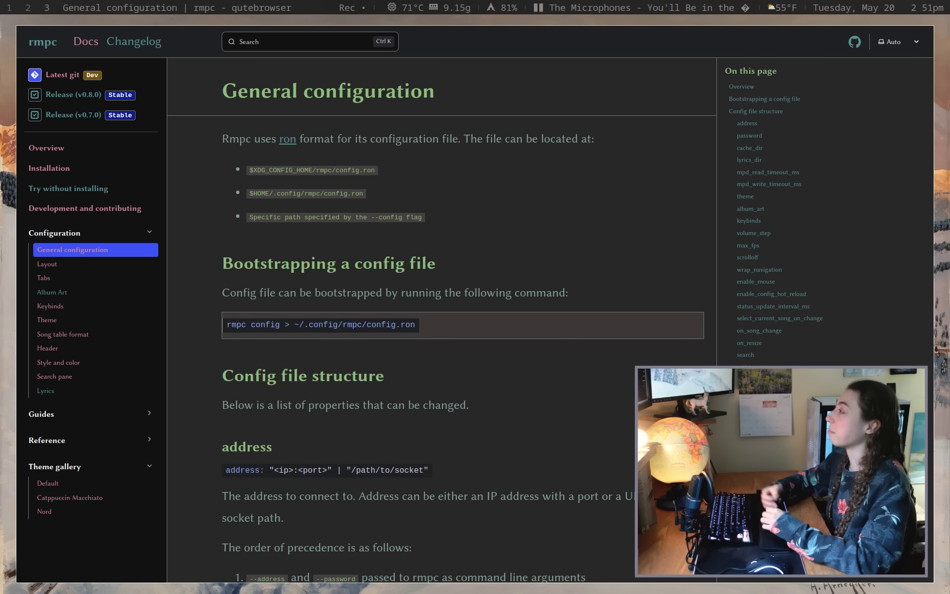
# - Read down through the config file properties on the General configuration page, past theme and enable_mouse to select_current_song_on_change
pyautogui.press('j')
pyautogui.press('j')
pyautogui.press('j')
pyautogui.press('j')
pyautogui.press('j')
pyautogui.press('j')
pyautogui.press('j')
pyautogui.press('j')
pyautogui.press('j')
pyautogui.press('j')
pyautogui.press('j')
pyautogui.press('j')
pyautogui.press('j')
pyautogui.press('j')
pyautogui.press('j')
pyautogui.press('j')
pyautogui.press('j')
pyautogui.press('j')
pyautogui.press('j')
pyautogui.press('j')
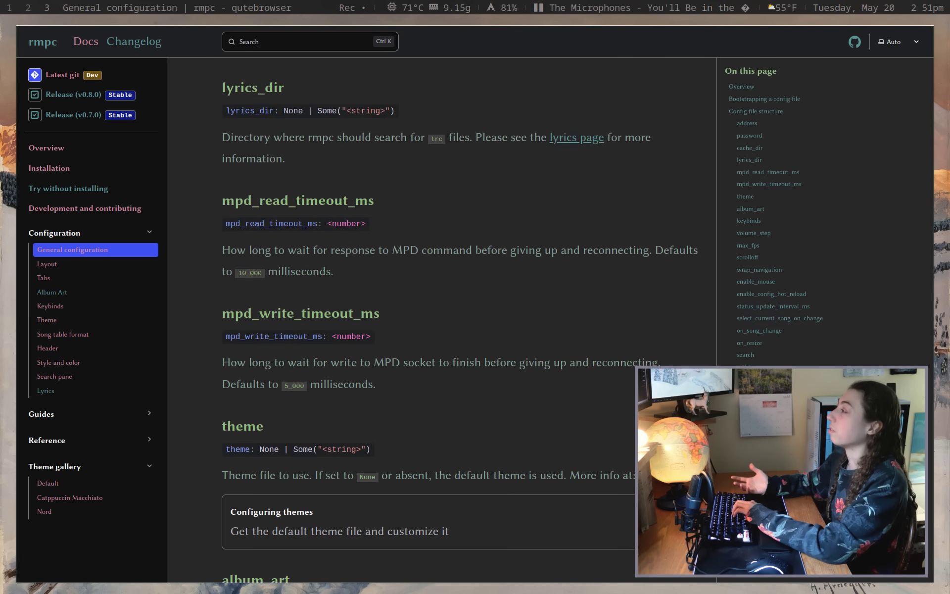
pyautogui.press('j')
pyautogui.press('j')
pyautogui.press('j')
pyautogui.press('j')
pyautogui.press('j')
pyautogui.press('j')
pyautogui.press('j')
pyautogui.press('j')
pyautogui.press('j')
pyautogui.press('j')
pyautogui.press('j')
pyautogui.press('j')
pyautogui.press('j')
pyautogui.press('j')
pyautogui.press('j')
pyautogui.press('j')
pyautogui.press('j')
pyautogui.press('j')
pyautogui.press('j')
pyautogui.press('j')
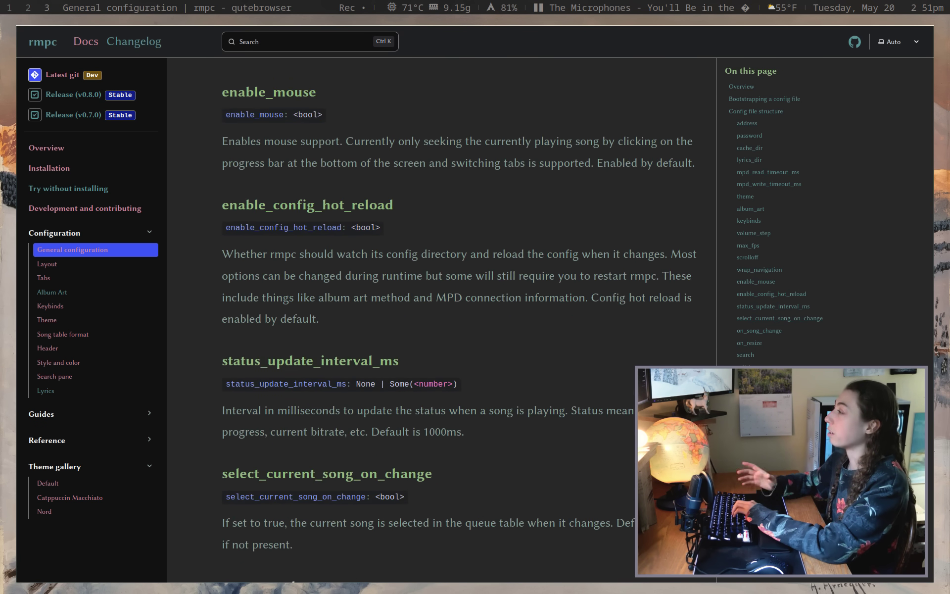
pyautogui.press('j')
pyautogui.press('j')
pyautogui.press('j')
pyautogui.press('j')
pyautogui.press('j')
pyautogui.press('j')
pyautogui.press('j')
pyautogui.press('j')
pyautogui.press('j')
pyautogui.press('j')
# - Go back up the General configuration page and read the entries from enable_config_hot_reload to volume_step
pyautogui.press('k')
pyautogui.press('k')
pyautogui.press('k')
pyautogui.press('k')
pyautogui.press('k')
pyautogui.press('k')
pyautogui.press('k')
pyautogui.press('k')
pyautogui.press('k')
pyautogui.press('k')
pyautogui.press('k')
pyautogui.press('k')
pyautogui.press('k')
pyautogui.press('k')
pyautogui.press('k')
pyautogui.press('k')
pyautogui.press('k')
pyautogui.press('k')
pyautogui.press('k')
pyautogui.press('k')
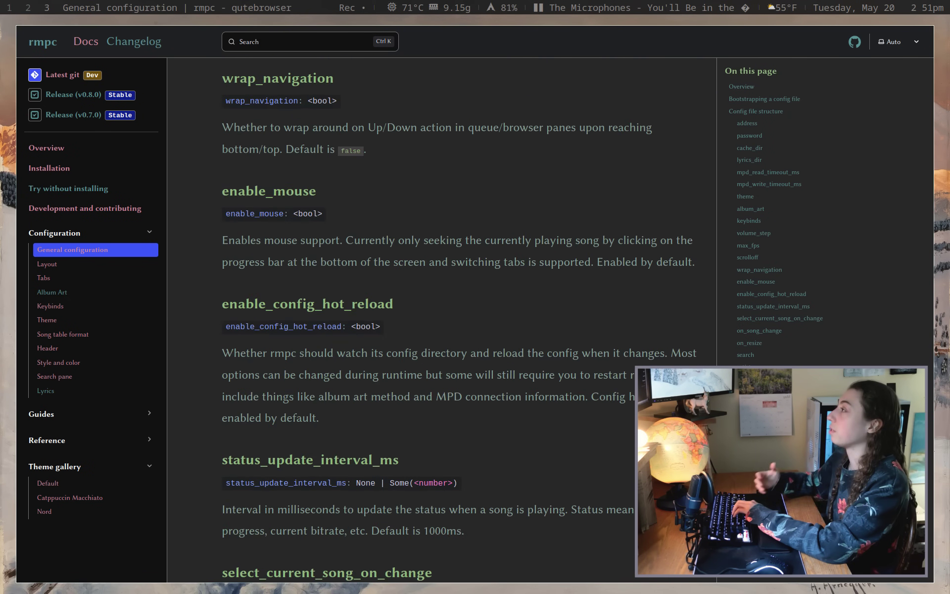
pyautogui.press('k')
pyautogui.press('k')
pyautogui.press('k')
pyautogui.press('k')
pyautogui.press('k')
pyautogui.press('k')
pyautogui.press('k')
pyautogui.press('k')
pyautogui.press('k')
pyautogui.press('k')
pyautogui.press('k')
pyautogui.press('k')
pyautogui.press('k')
pyautogui.press('k')
pyautogui.press('k')
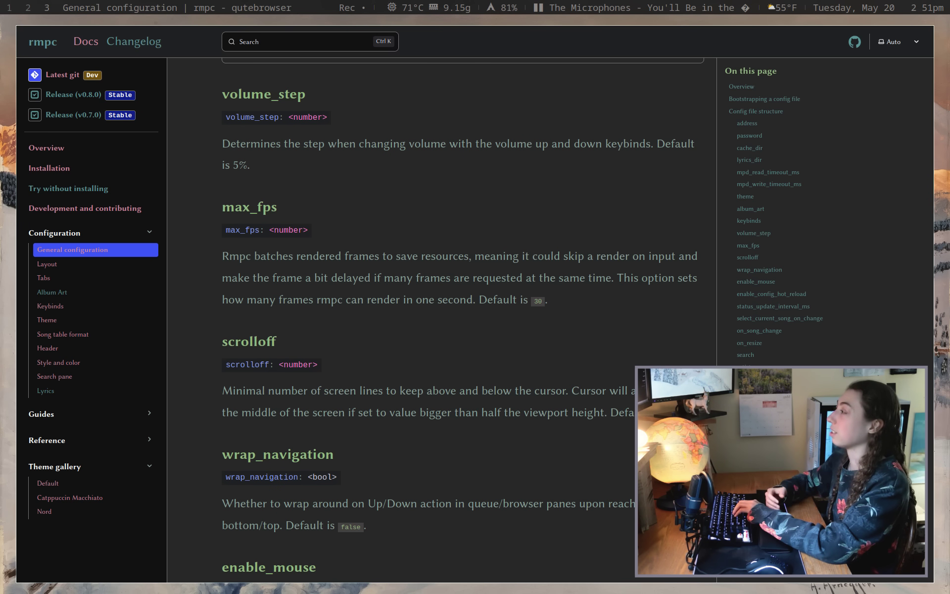
pyautogui.press('k')
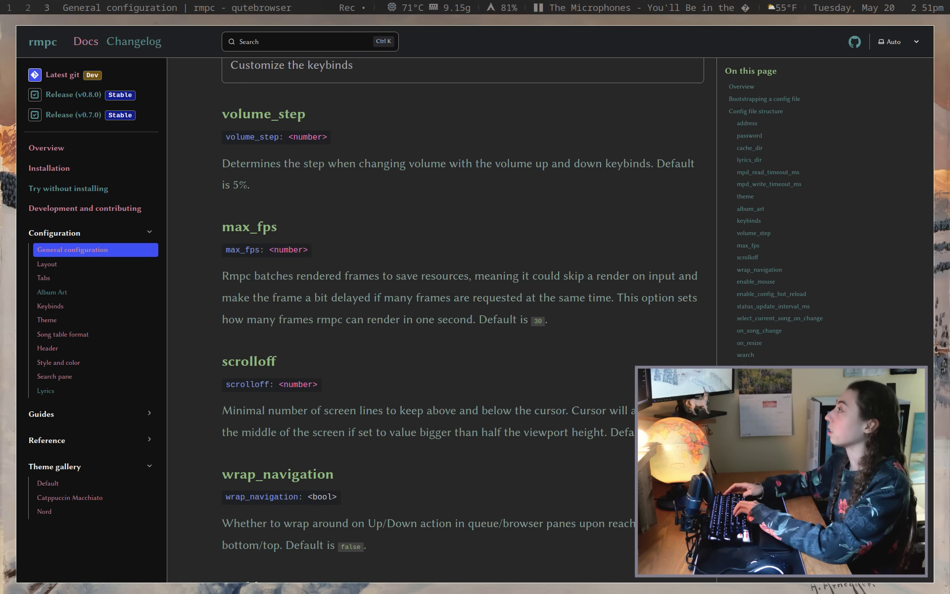
# - Switch to Neovim, show config.debug.ron and go through its general options down to status_update_interval_ms
pyautogui.hotkey('alt', 'Tab')
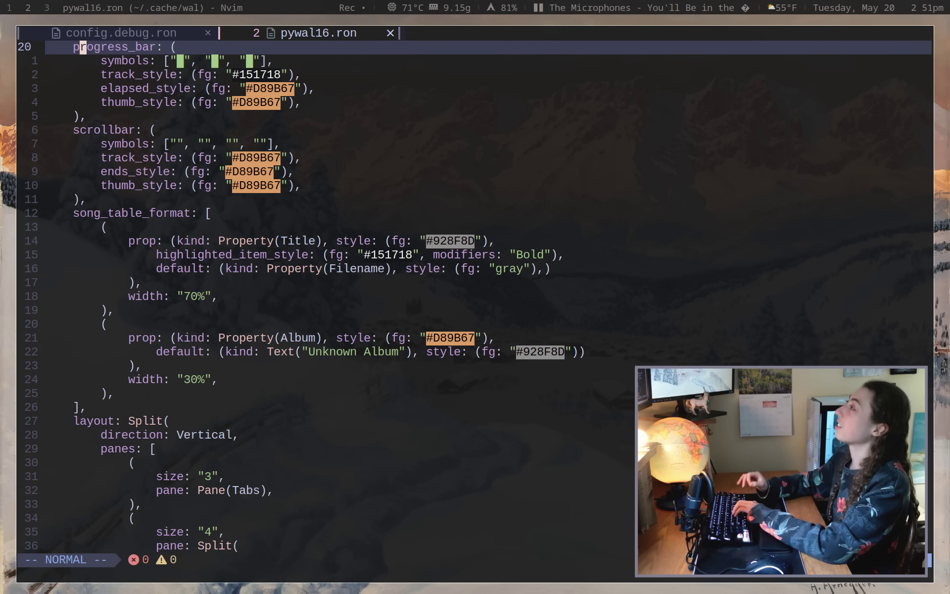
pyautogui.hotkey('shift', 'h')
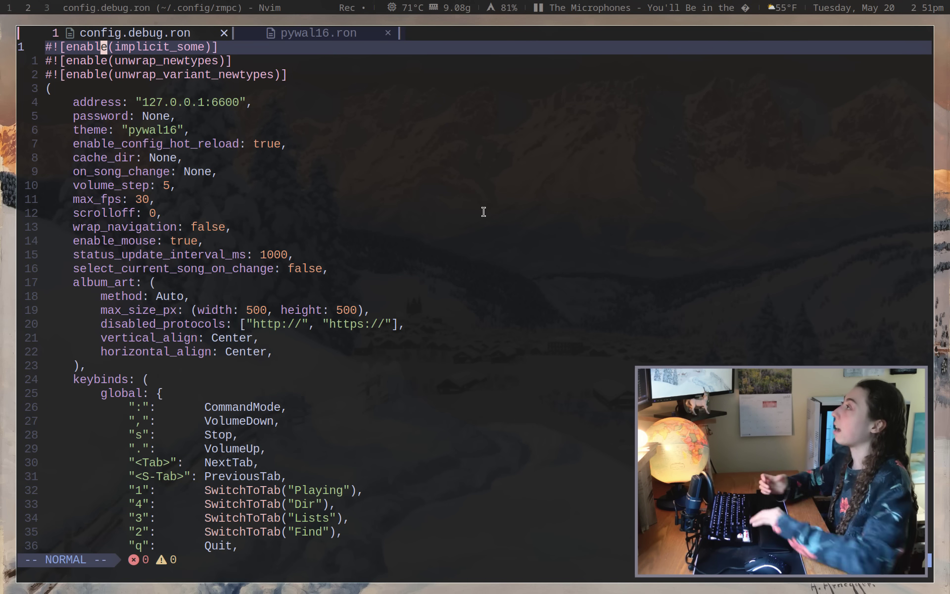
pyautogui.press('j')
pyautogui.press('j')
pyautogui.press('j')
pyautogui.press('j')
pyautogui.press('j')
pyautogui.press('j')
pyautogui.press('j')
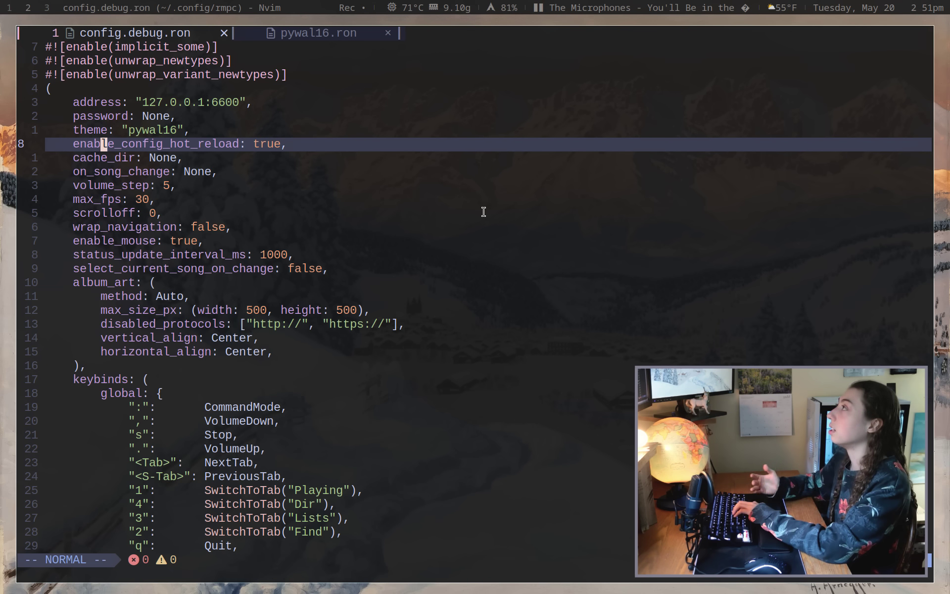
pyautogui.press('j')
pyautogui.press('j')
pyautogui.press('j')
pyautogui.press('j')
pyautogui.press('j')
pyautogui.press('j')
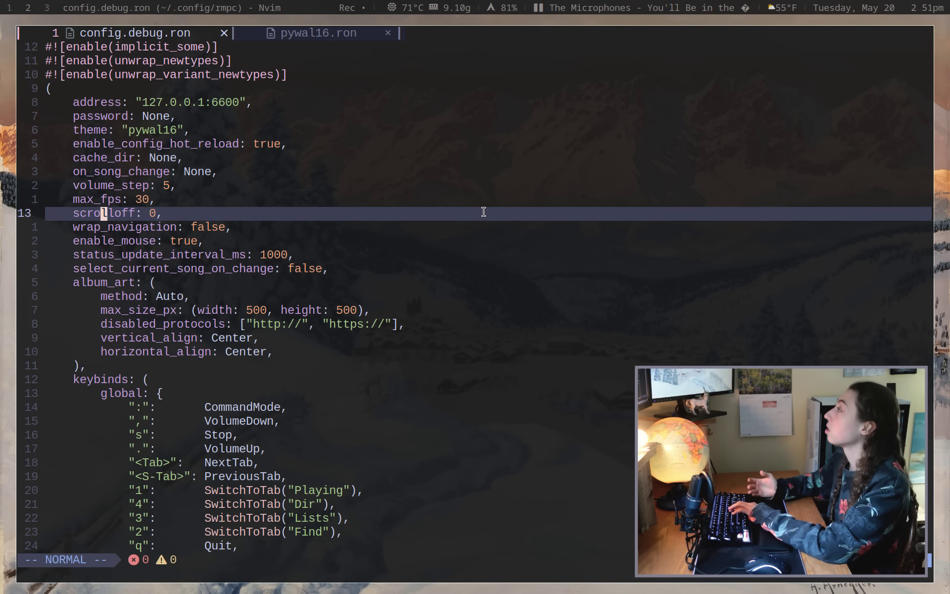
pyautogui.press('j')
pyautogui.press('j')
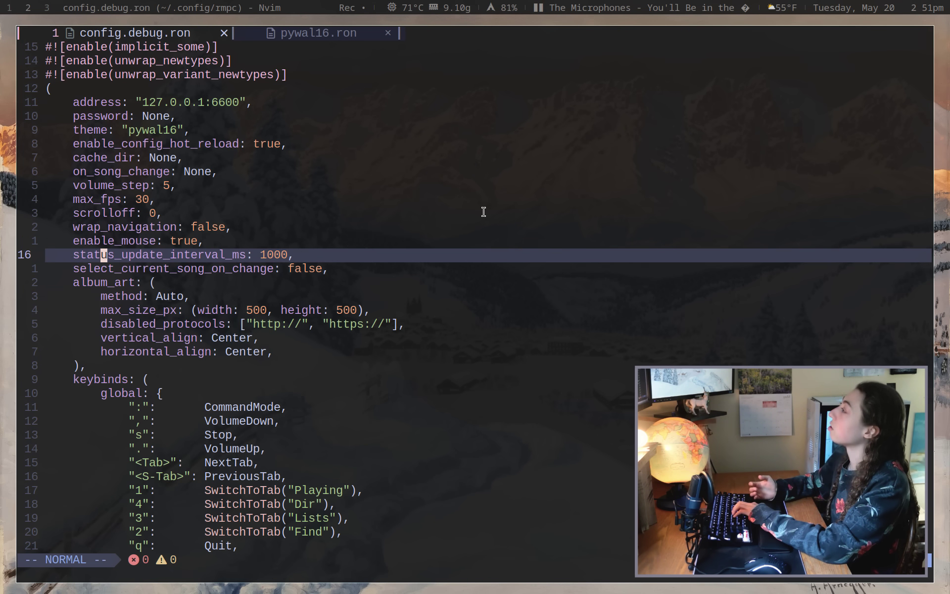
# - Examine the album_art settings and the global keybinds in config.debug.ron, ending on the PreviousTrack binding
pyautogui.press('j')
pyautogui.press('j')
pyautogui.press('j')
pyautogui.press('j')
pyautogui.press('j')
pyautogui.press('j')
pyautogui.press('j')
pyautogui.press('j')
pyautogui.press('j')
pyautogui.press('j')
pyautogui.press('j')
pyautogui.press('j')
pyautogui.press('j')
pyautogui.press('j')
pyautogui.press('j')
pyautogui.press('j')
pyautogui.press('j')
pyautogui.press('j')
pyautogui.press('j')
pyautogui.press('j')
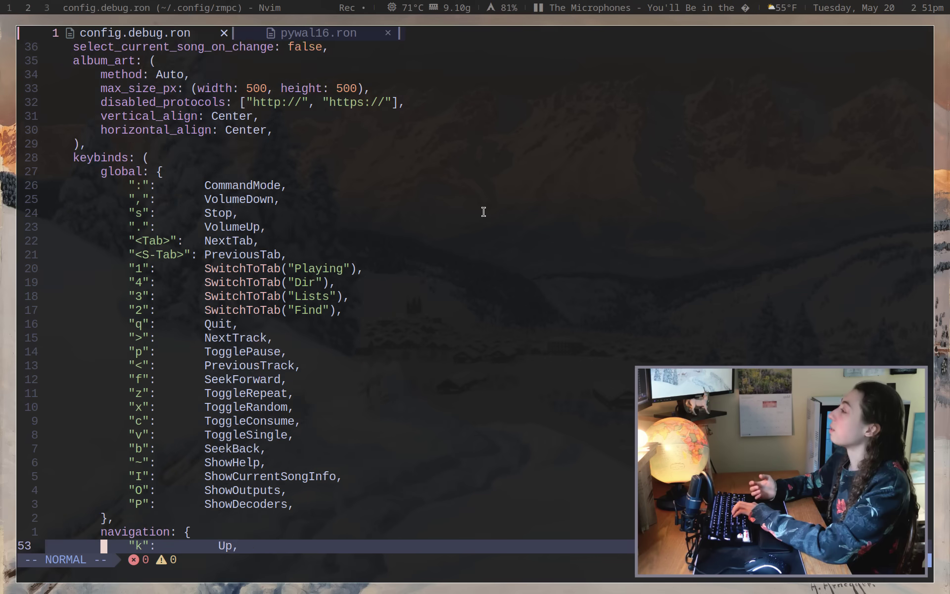
pyautogui.press('k')
pyautogui.press('k')
pyautogui.press('k')
pyautogui.press('k')
pyautogui.press('k')
pyautogui.press('k')
pyautogui.press('k')
pyautogui.press('k')
pyautogui.press('k')
pyautogui.press('k')
pyautogui.press('k')
pyautogui.press('k')
pyautogui.press('k')
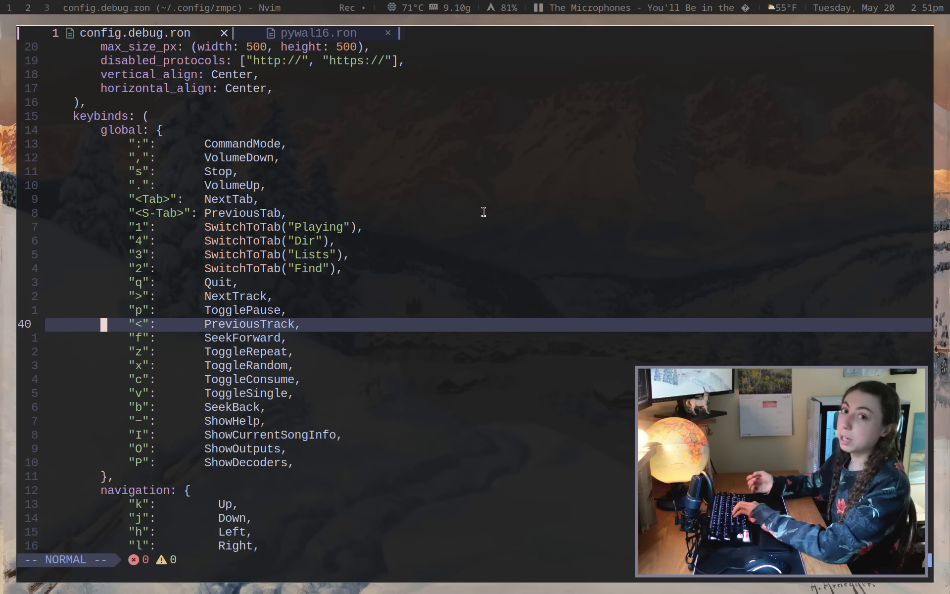
# - Switch to rmpc and mark the Radio Amor tracks in the queue, from Song of the Highwire Shrimper to Trade Winds, White Heat
pyautogui.press('super+j')
pyautogui.press('j')
pyautogui.press('j')
pyautogui.press('j')
pyautogui.press('j')
pyautogui.press('j')
pyautogui.press('j')
pyautogui.press('j')
pyautogui.press('j')
pyautogui.press('j')
pyautogui.press('j')
pyautogui.press('j')
pyautogui.press('j')
pyautogui.press('j')
pyautogui.press('j')
pyautogui.press('j')
pyautogui.press('j')
pyautogui.press('j')
pyautogui.press('j')
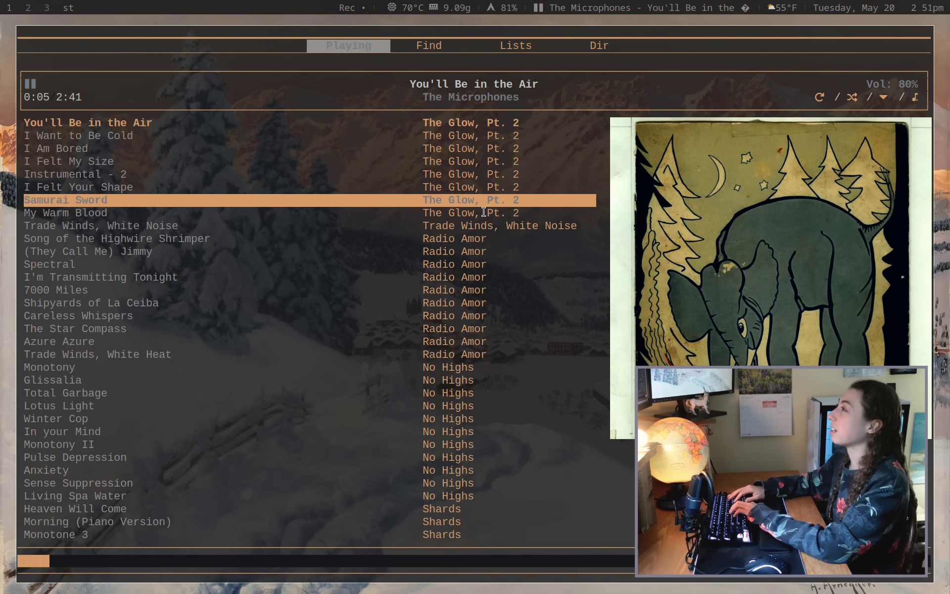
pyautogui.press('k')
pyautogui.press('k')
pyautogui.press('k')
pyautogui.press('k')
pyautogui.press('k')
pyautogui.press('k')
pyautogui.press('k')
pyautogui.press('k')
pyautogui.press('k')
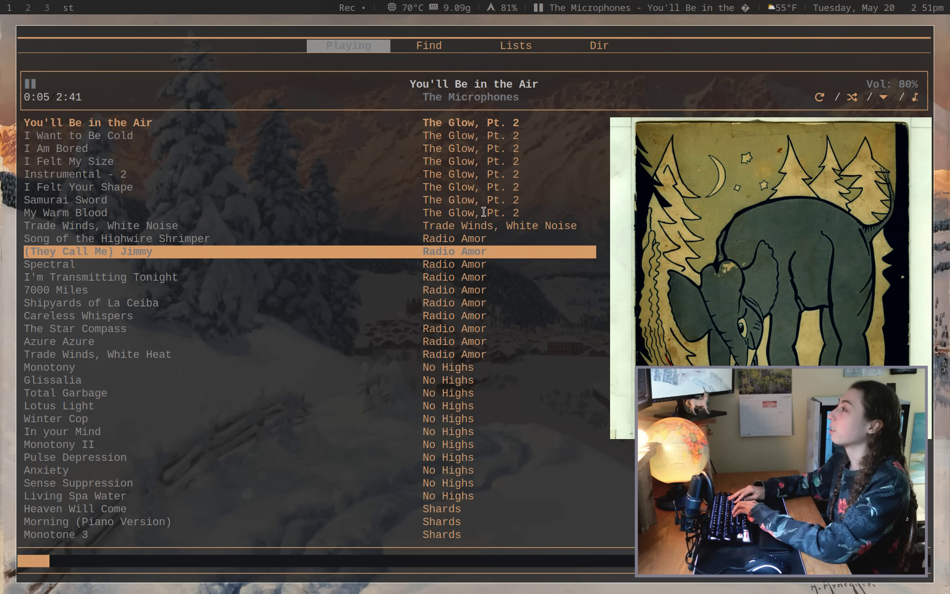
pyautogui.press('space')
pyautogui.press('space')
pyautogui.press('space')
pyautogui.press('space')
pyautogui.press('space')
pyautogui.press('space')
pyautogui.press('space')
pyautogui.press('space')
pyautogui.press('space')
pyautogui.press('space')
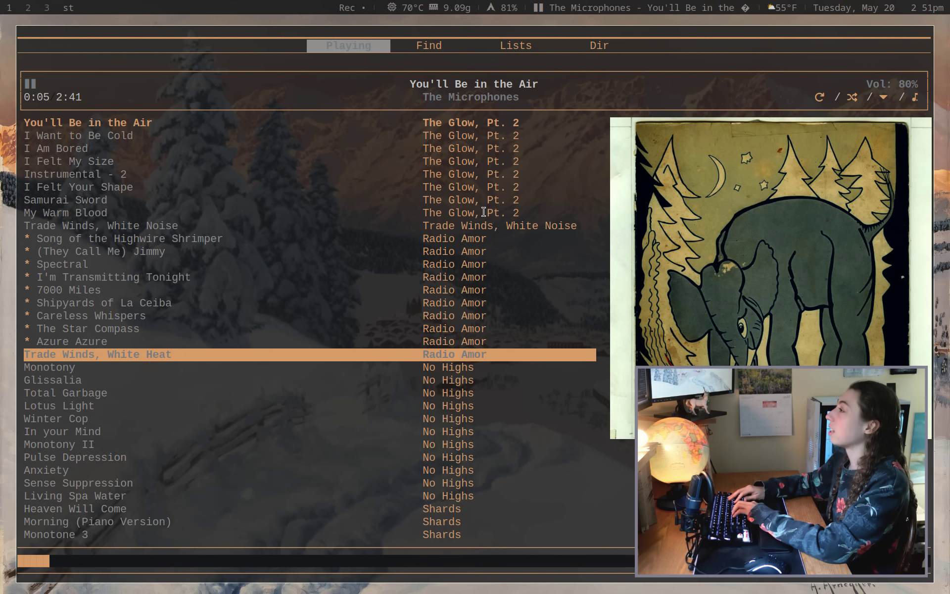
pyautogui.press('k')
# - Move the marked Radio Amor tracks down the queue, below the No Highs tracks and directly above Heaven Will Come
pyautogui.hotkey('shift', 'j')
pyautogui.hotkey('shift', 'j')
pyautogui.hotkey('shift', 'j')
pyautogui.hotkey('shift', 'j')
pyautogui.hotkey('shift', 'j')
pyautogui.hotkey('shift', 'j')
pyautogui.hotkey('shift', 'j')
pyautogui.hotkey('shift', 'j')
pyautogui.hotkey('shift', 'j')
pyautogui.hotkey('shift', 'j')
pyautogui.hotkey('shift', 'j')
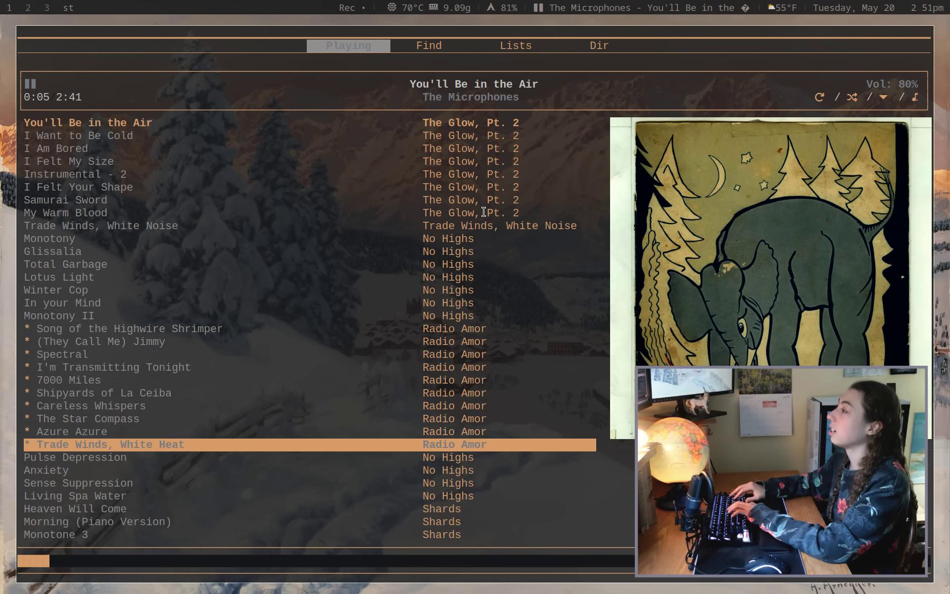
pyautogui.press('j')
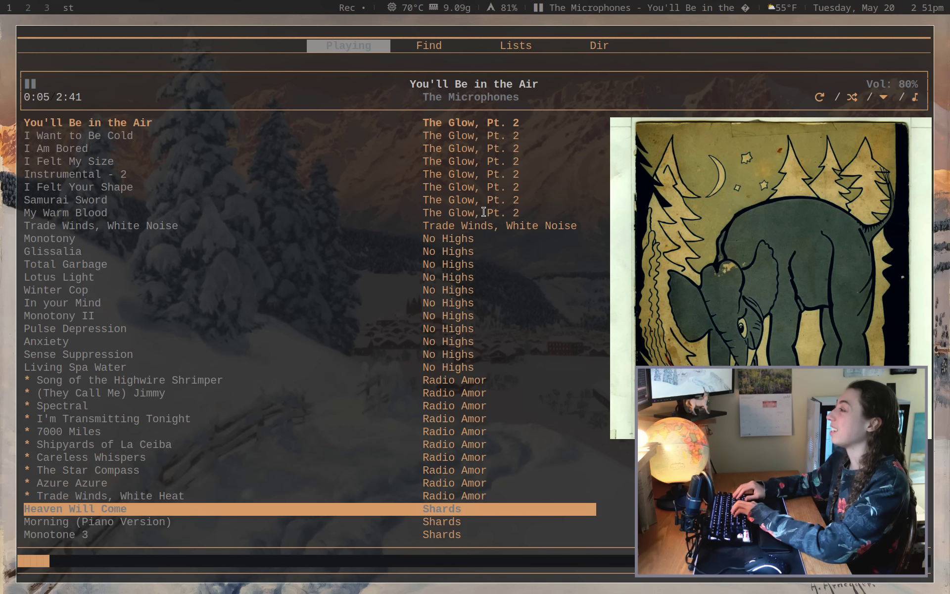
pyautogui.hotkey('shift', 'g')
pyautogui.press('k')
pyautogui.press('k')
pyautogui.press('k')
pyautogui.press('k')
pyautogui.press('k')
pyautogui.press('k')
pyautogui.press('k')
pyautogui.press('k')
pyautogui.press('k')
pyautogui.press('k')
pyautogui.press('k')
pyautogui.press('k')
pyautogui.press('k')
# - Switch back to config.debug.ron in Neovim and go through the navigation keybinds down to MoveUp
pyautogui.press('super+j')
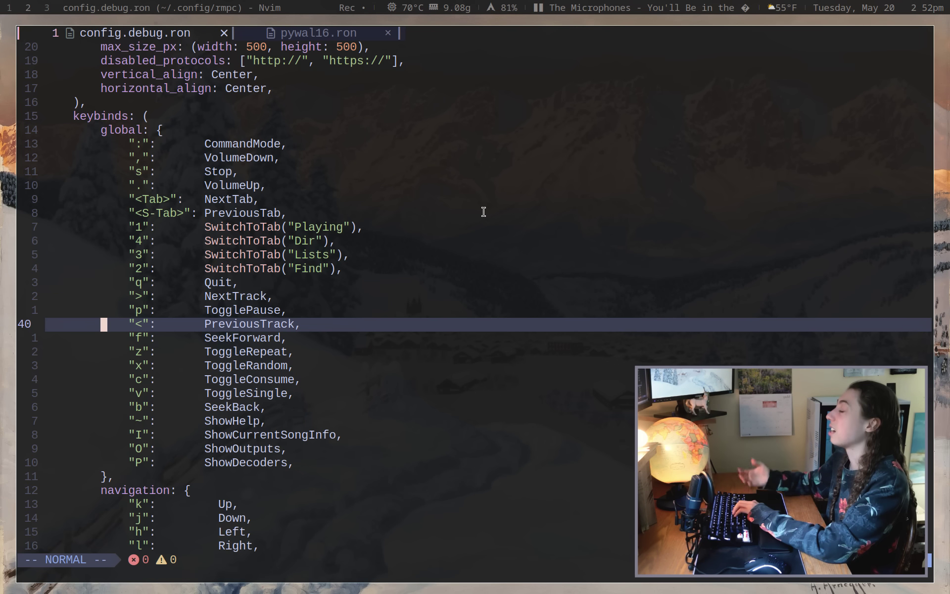
pyautogui.press('j')
pyautogui.press('j')
pyautogui.press('j')
pyautogui.press('j')
pyautogui.press('j')
pyautogui.press('j')
pyautogui.press('j')
pyautogui.press('j')
pyautogui.press('j')
pyautogui.press('j')
pyautogui.press('j')
pyautogui.press('j')
pyautogui.press('j')
pyautogui.press('j')
pyautogui.press('j')
pyautogui.press('j')
pyautogui.press('j')
pyautogui.press('j')
pyautogui.press('j')
pyautogui.press('j')
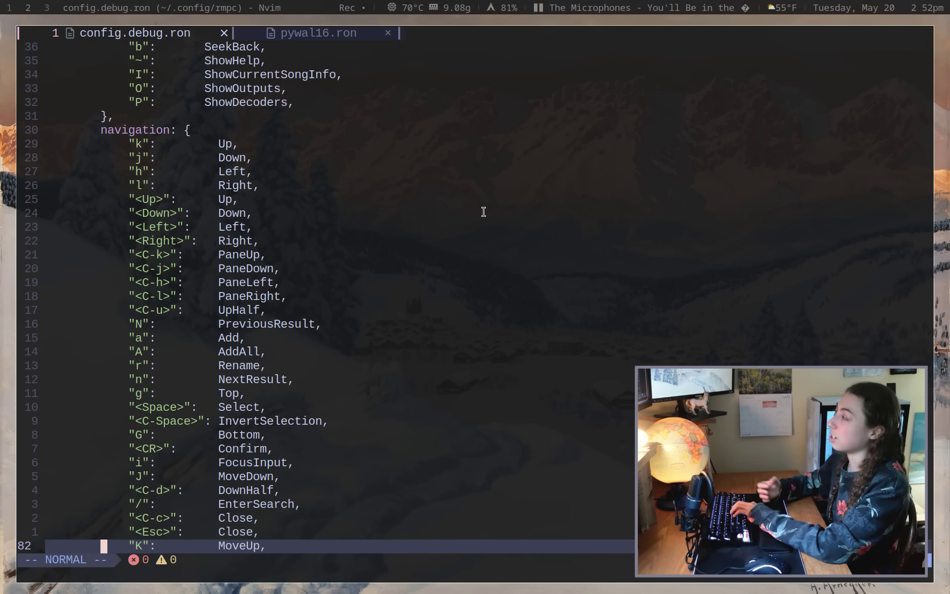
# - Read through the queue keybinds and the search section, ending on the tags list's opening line
pyautogui.press('j')
pyautogui.press('j')
pyautogui.press('j')
pyautogui.press('j')
pyautogui.press('j')
pyautogui.press('j')
pyautogui.press('j')
pyautogui.press('j')
pyautogui.press('j')
pyautogui.press('j')
pyautogui.press('j')
pyautogui.press('j')
pyautogui.press('j')
pyautogui.press('j')
pyautogui.press('j')
pyautogui.press('j')
pyautogui.press('j')
pyautogui.press('j')
pyautogui.press('j')
pyautogui.press('j')
pyautogui.press('1')
pyautogui.press('5')
pyautogui.press('k')
pyautogui.press('t')
pyautogui.press('[')
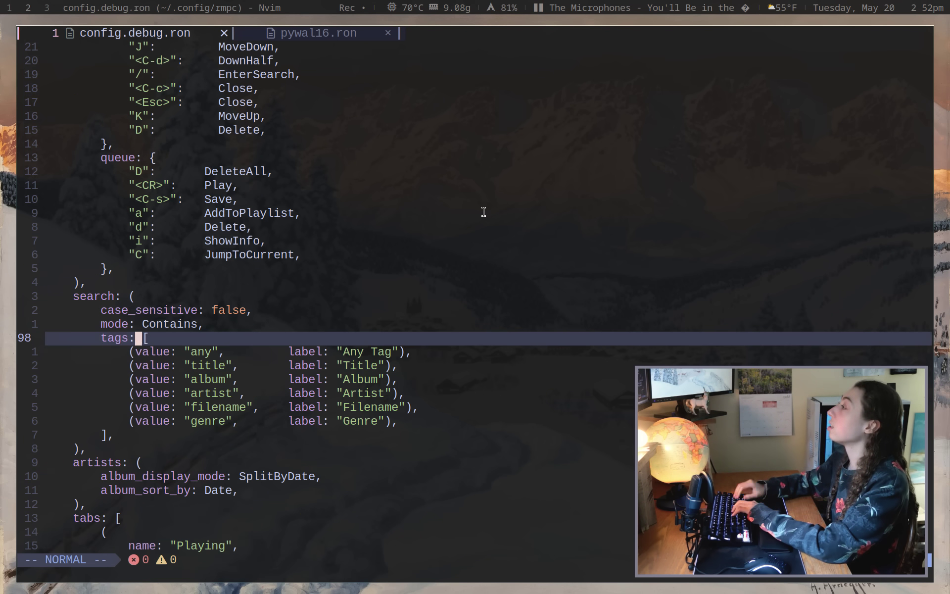
# - Highlight the "any" entry in the search tags list to point it out, and clear the selection
pyautogui.press('j')
pyautogui.press('h')
pyautogui.press('v')
pyautogui.press('$')
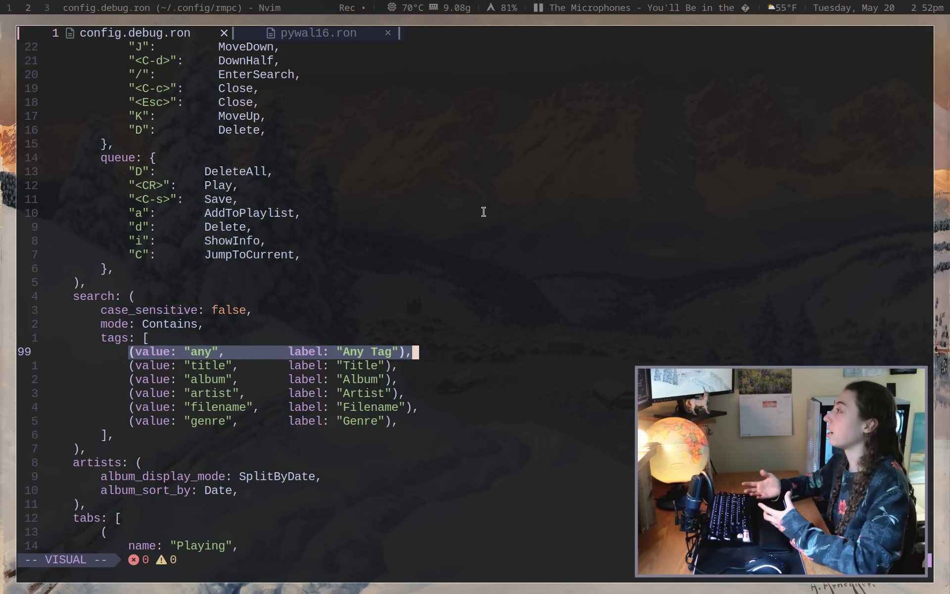
pyautogui.press('Escape')
# - Go through the remaining search tag entries, from title to genre
pyautogui.press('j')
pyautogui.press('h')
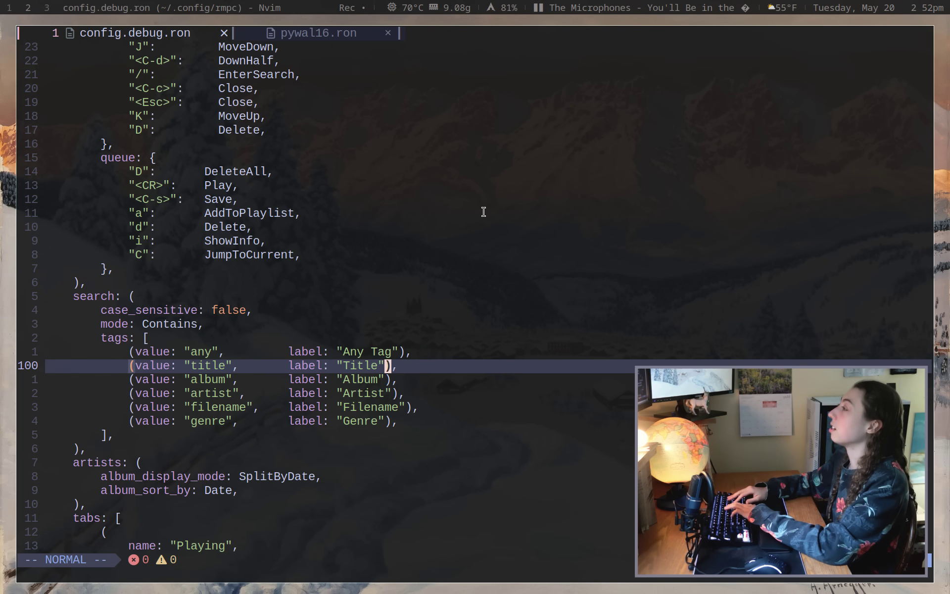
pyautogui.press('F')
pyautogui.press(',')
pyautogui.press('h')
pyautogui.press('h')
pyautogui.press('j')
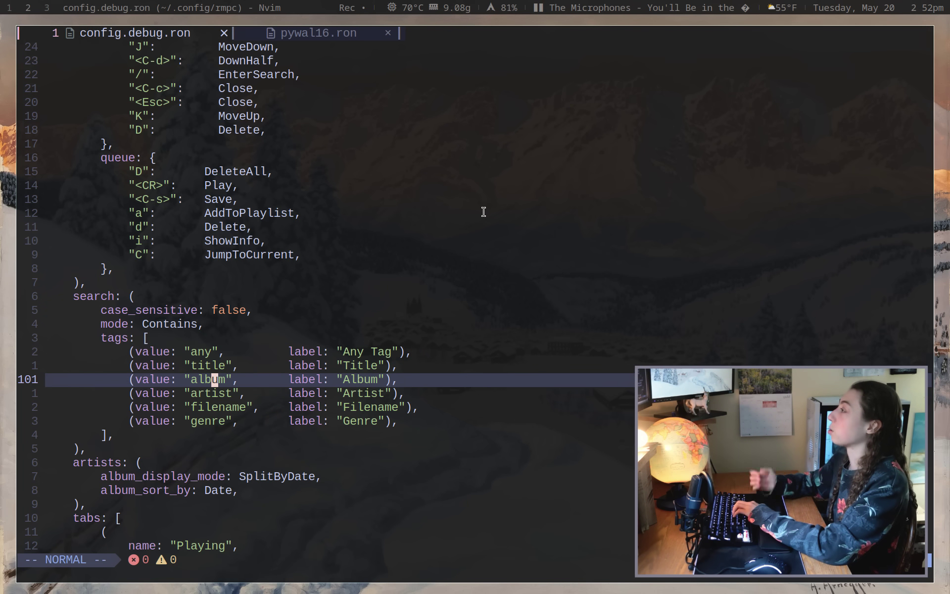
pyautogui.press('j')
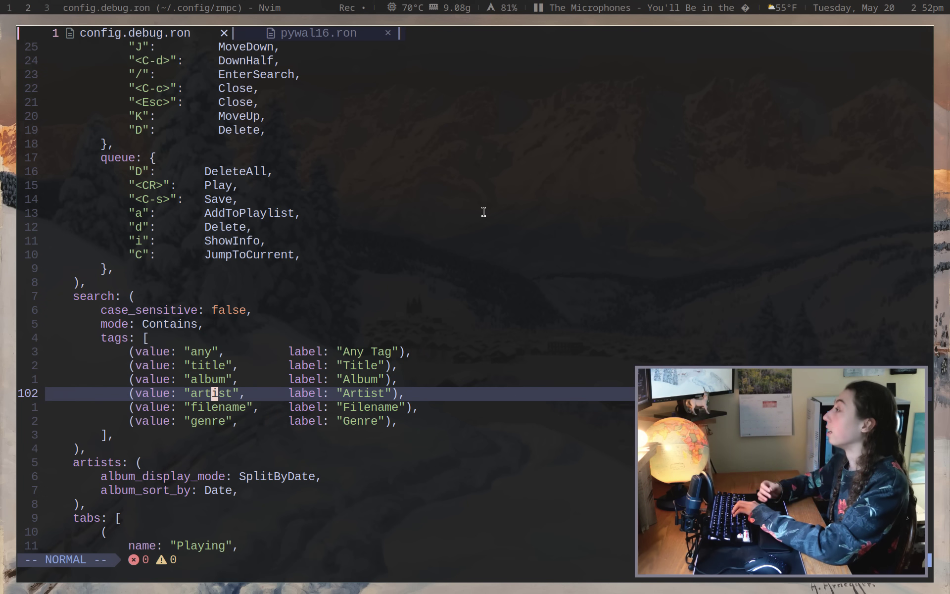
pyautogui.press('j')
pyautogui.press('k')
pyautogui.press('k')
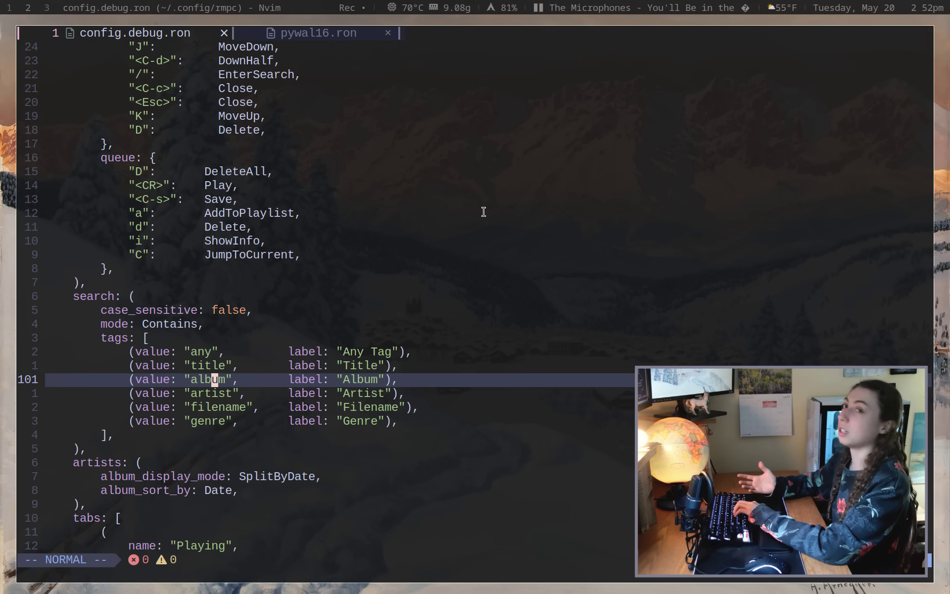
pyautogui.press('j')
pyautogui.press('j')
pyautogui.press('j')
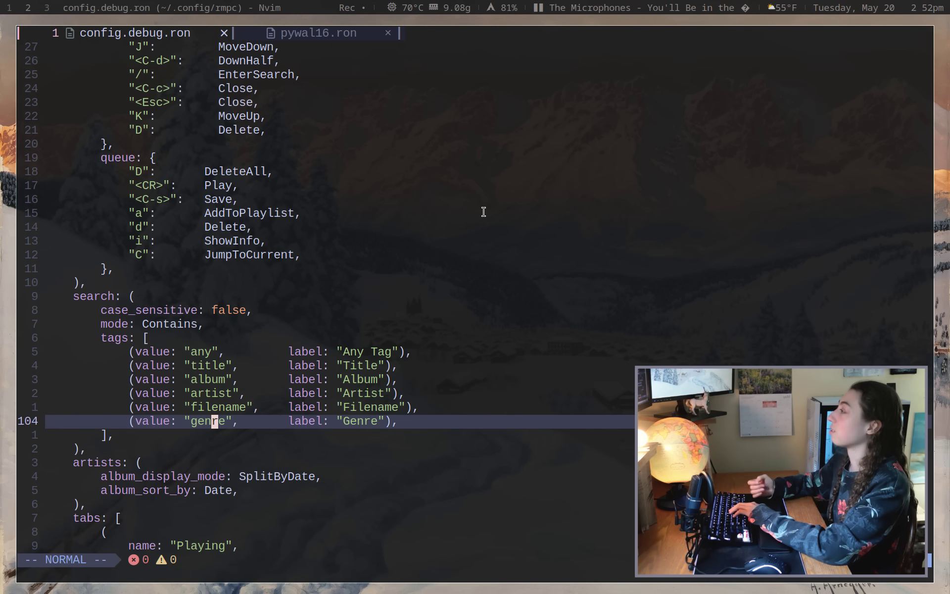
# - Read through the artists settings and the start of the tabs section, ending on the Playing tab's panes line
pyautogui.press('j')
pyautogui.press('j')
pyautogui.press('j')
pyautogui.press('j')
pyautogui.press('j')
pyautogui.press('j')
pyautogui.press('j')
pyautogui.press('j')
pyautogui.press('j')
pyautogui.press('j')
pyautogui.press('j')
pyautogui.press('j')
pyautogui.press('j')
pyautogui.press('j')
pyautogui.press('j')
pyautogui.press('j')
pyautogui.press('j')
pyautogui.press('j')
pyautogui.press('j')
pyautogui.press('j')
pyautogui.press('j')
pyautogui.press('k')
pyautogui.press('k')
pyautogui.press('k')
pyautogui.press('k')
pyautogui.press('k')
pyautogui.press('k')
pyautogui.press('k')
pyautogui.press('k')
pyautogui.press('k')
pyautogui.press('k')
pyautogui.press('k')
pyautogui.press('k')
pyautogui.press('k')
pyautogui.press('k')
pyautogui.press('k')
pyautogui.press('k')
pyautogui.press('j')
pyautogui.press('j')
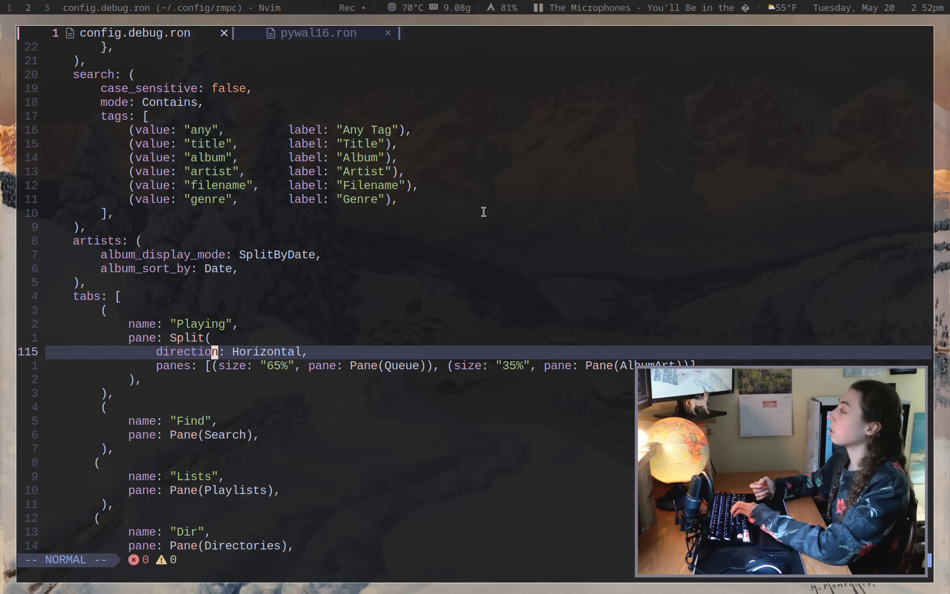
pyautogui.press('j')
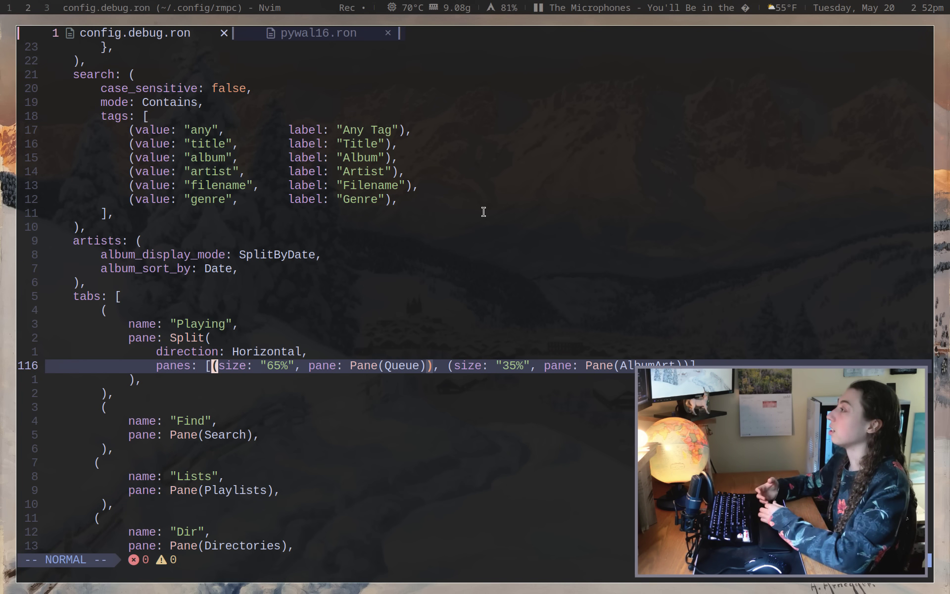
pyautogui.press('j')
pyautogui.press('k')
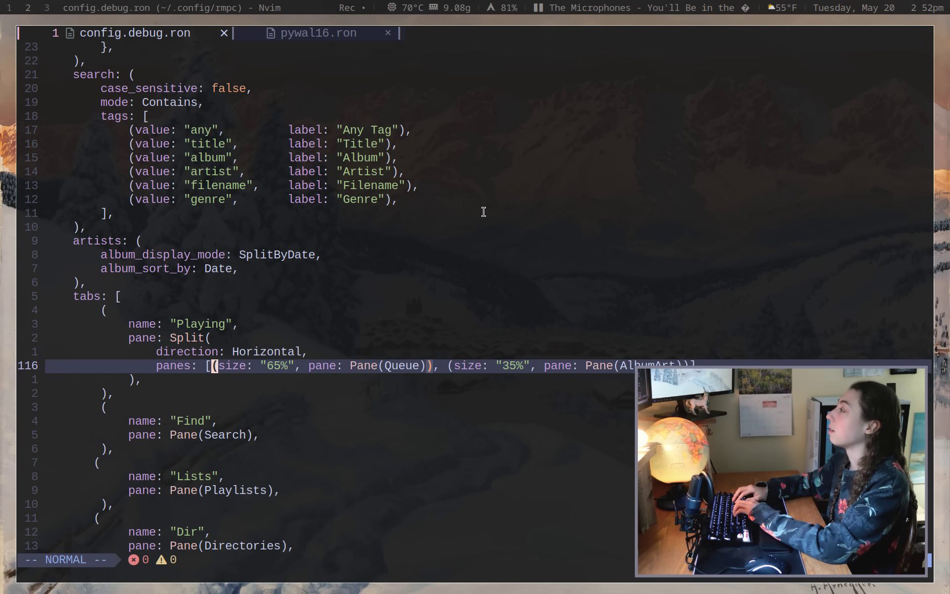
# - Move to the Queue pane's size value, compare it with the Playing tab's layout in rmpc, and return to the config in Neovim
pyautogui.press('l')
pyautogui.press('l')
pyautogui.press('w')
pyautogui.press('w')
pyautogui.press('w')
pyautogui.press('w')
pyautogui.press('w')
pyautogui.press('b')
pyautogui.press('h')
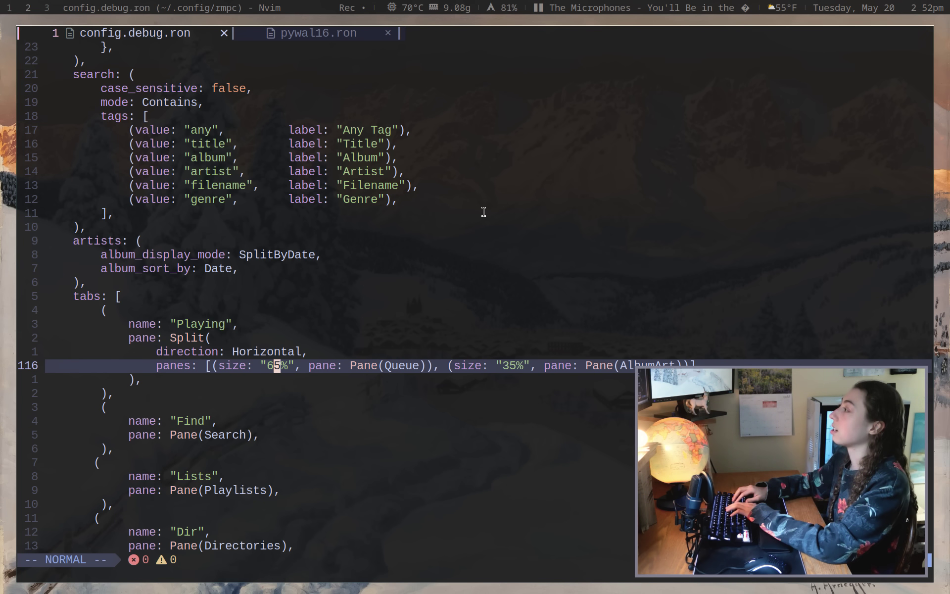
pyautogui.press('super+j')
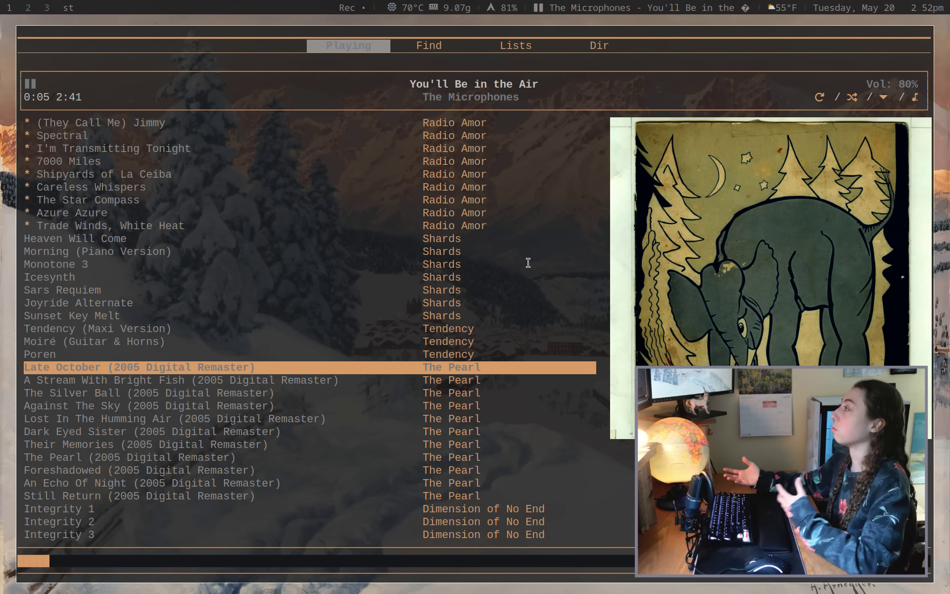
pyautogui.press('super+k')
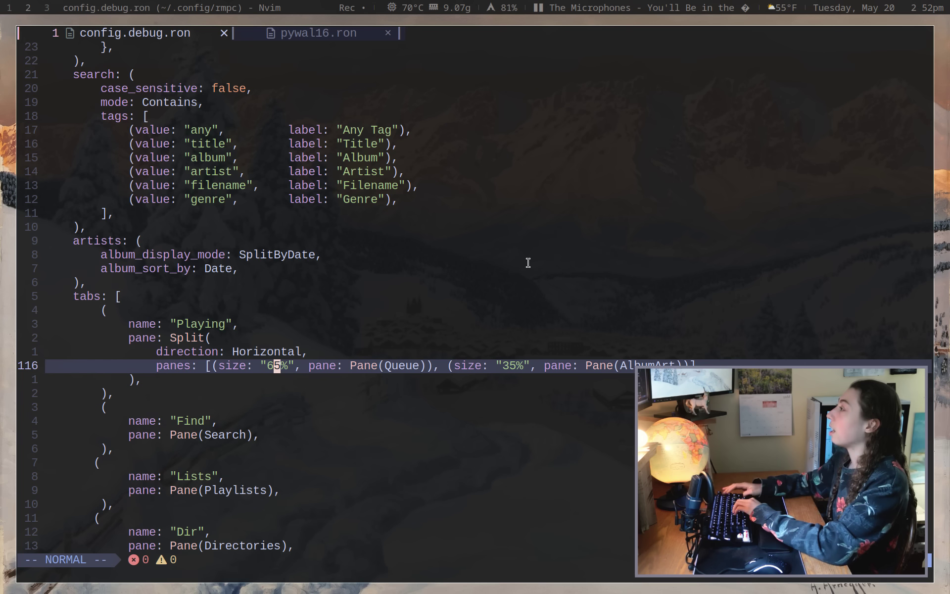
# - Look over the tab definitions after Playing, ending on the Find tab's name line
pyautogui.press('j')
pyautogui.press('j')
pyautogui.press('j')
pyautogui.press('j')
pyautogui.press('j')
pyautogui.press('j')
pyautogui.press('j')
pyautogui.press('j')
pyautogui.press('j')
pyautogui.press('j')
pyautogui.press('j')
pyautogui.press('j')
pyautogui.press('j')
pyautogui.press('j')
pyautogui.press('j')
pyautogui.press('j')
pyautogui.press('j')
pyautogui.press('j')
pyautogui.press('j')
pyautogui.press('j')
pyautogui.press('k')
pyautogui.press('k')
pyautogui.press('k')
pyautogui.press('k')
pyautogui.press('k')
pyautogui.press('k')
pyautogui.press('k')
pyautogui.press('k')
pyautogui.press('k')
pyautogui.press('k')
pyautogui.press('k')
pyautogui.press('k')
pyautogui.press('k')
pyautogui.press('k')
pyautogui.press('k')
pyautogui.press('k')
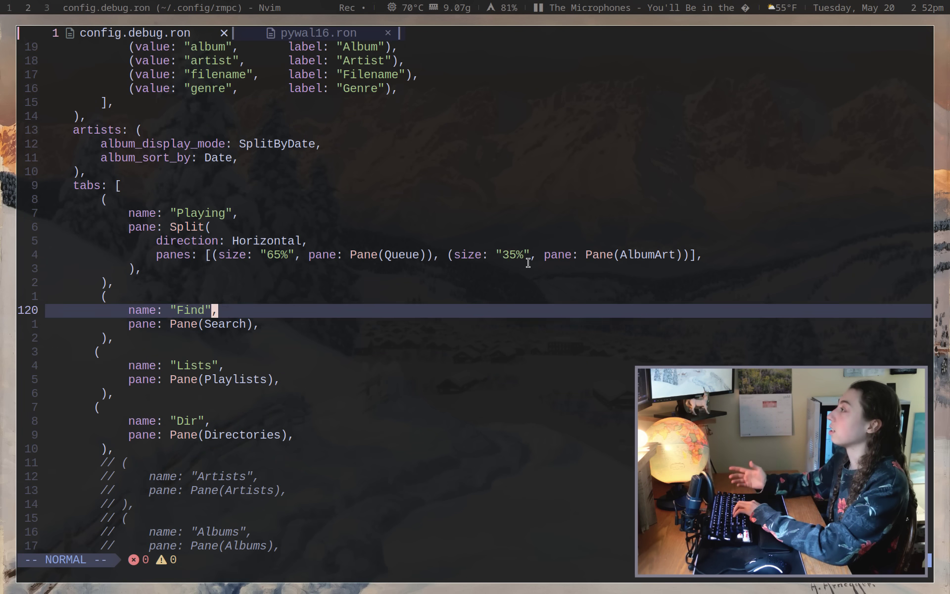
pyautogui.press('k')
pyautogui.press('k')
pyautogui.press('j')
pyautogui.press('j')
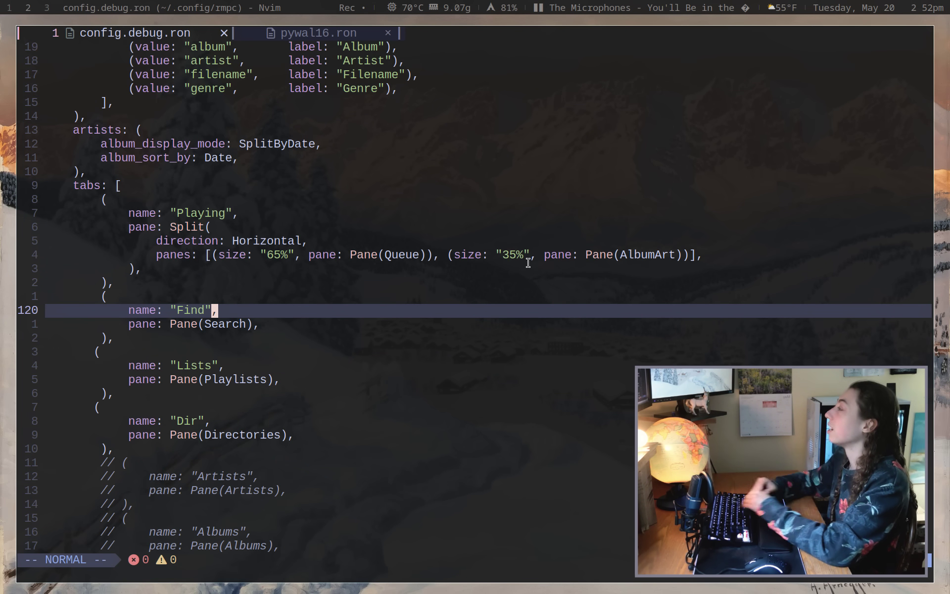
# - Go through the Lists and Dir tabs down to the opening line of the commented-out Artists tab
pyautogui.press('j')
pyautogui.press('j')
pyautogui.press('j')
pyautogui.press('j')
pyautogui.press('j')
pyautogui.press('j')
pyautogui.press('j')
pyautogui.press('j')
pyautogui.press('j')
pyautogui.press('j')
pyautogui.press('j')
pyautogui.press('j')
pyautogui.press('j')
pyautogui.press('j')
pyautogui.press('j')
pyautogui.press('j')
pyautogui.press('j')
pyautogui.press('j')
pyautogui.press('j')
pyautogui.press('j')
pyautogui.press('k')
pyautogui.press('k')
pyautogui.press('k')
pyautogui.press('k')
pyautogui.press('k')
pyautogui.press('k')
pyautogui.press('k')
pyautogui.press('k')
pyautogui.press('k')
pyautogui.press('k')
pyautogui.press('k')
pyautogui.press('k')
pyautogui.press('k')
pyautogui.press('k')
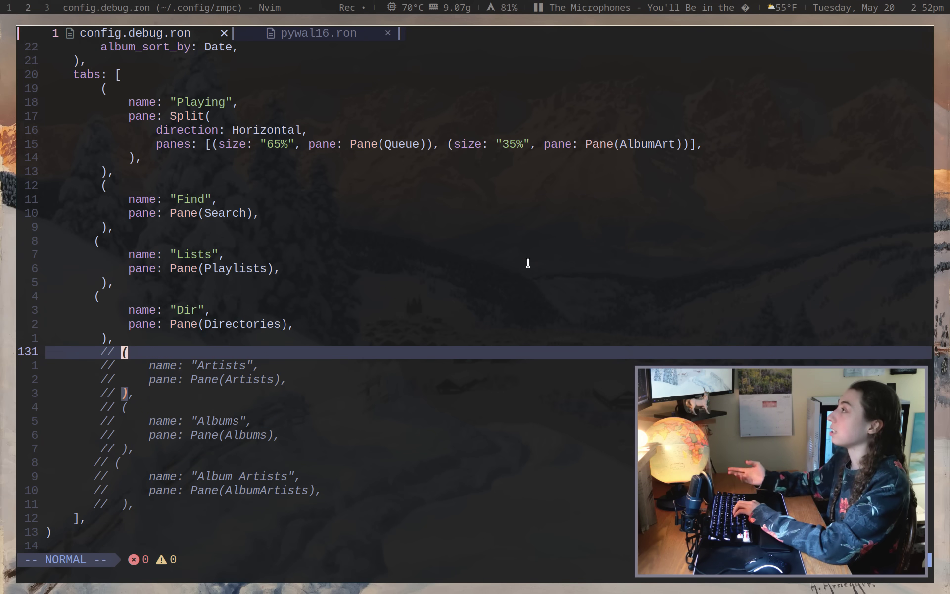
# - Go back up through the tabs section and return to the first line of config.debug.ron
pyautogui.press('k')
pyautogui.press('k')
pyautogui.press('k')
pyautogui.press('k')
pyautogui.press('k')
pyautogui.press('k')
pyautogui.press('k')
pyautogui.press('k')
pyautogui.press('k')
pyautogui.press('k')
pyautogui.press('k')
pyautogui.press('k')
pyautogui.press('k')
pyautogui.press('k')
pyautogui.press('k')
pyautogui.press('k')
pyautogui.press('k')
pyautogui.press('k')
pyautogui.press('k')
pyautogui.press('k')
pyautogui.press('g')
pyautogui.press('g')
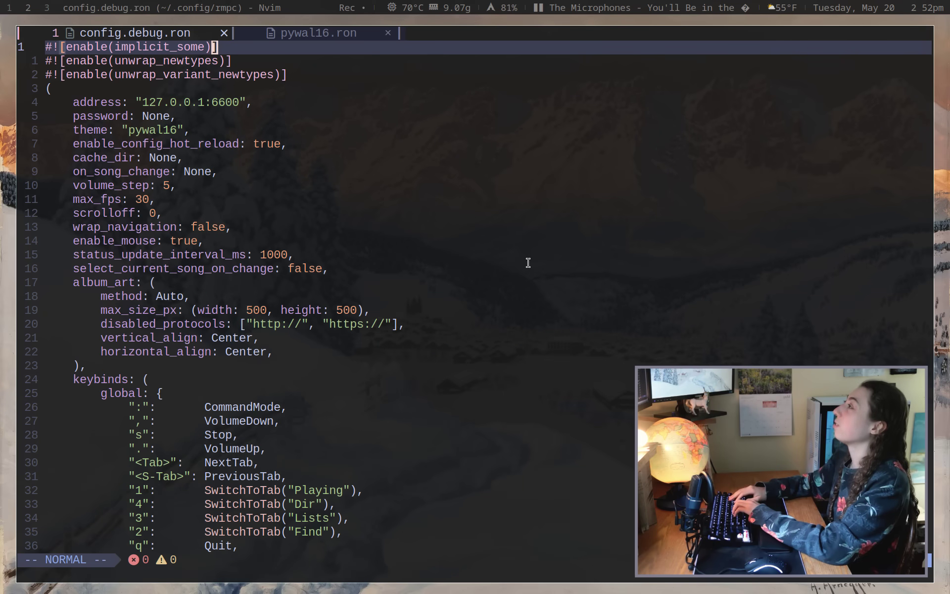
# - Switch to the pywal16.ron theme file and look over its opening style settings, ending on the progress_bar line
pyautogui.hotkey('shift', 'l')
pyautogui.press('j')
pyautogui.press('j')
pyautogui.press('j')
pyautogui.press('j')
pyautogui.press('j')
pyautogui.press('j')
pyautogui.press('j')
pyautogui.press('j')
pyautogui.press('j')
pyautogui.press('k')
pyautogui.press('k')
pyautogui.press('k')
pyautogui.press('k')
pyautogui.press('k')
pyautogui.press('k')
pyautogui.press('k')
pyautogui.press('k')
pyautogui.press('l')
pyautogui.press('l')
pyautogui.press('l')
pyautogui.press('l')
pyautogui.press('l')
pyautogui.press('l')
pyautogui.press('l')
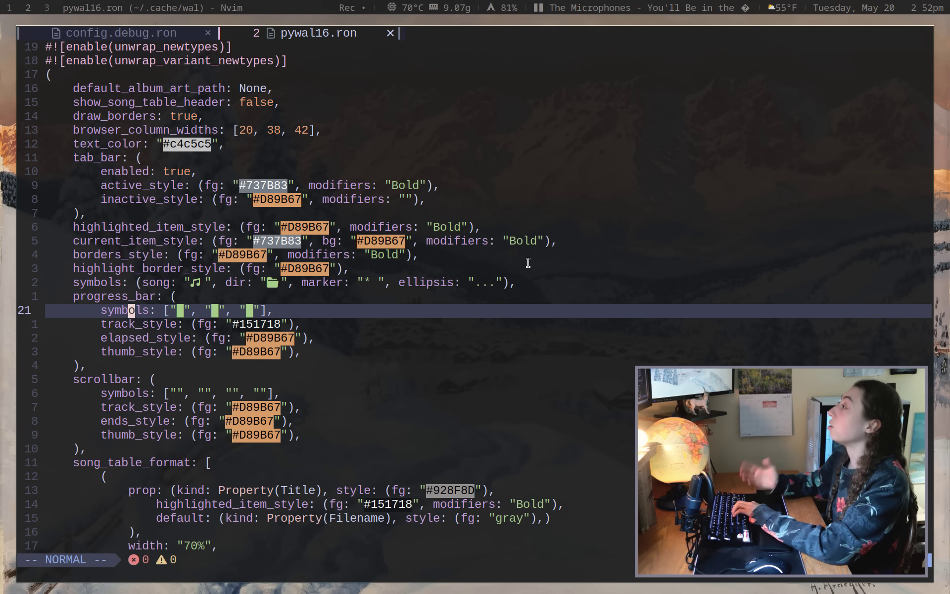
pyautogui.press('k')
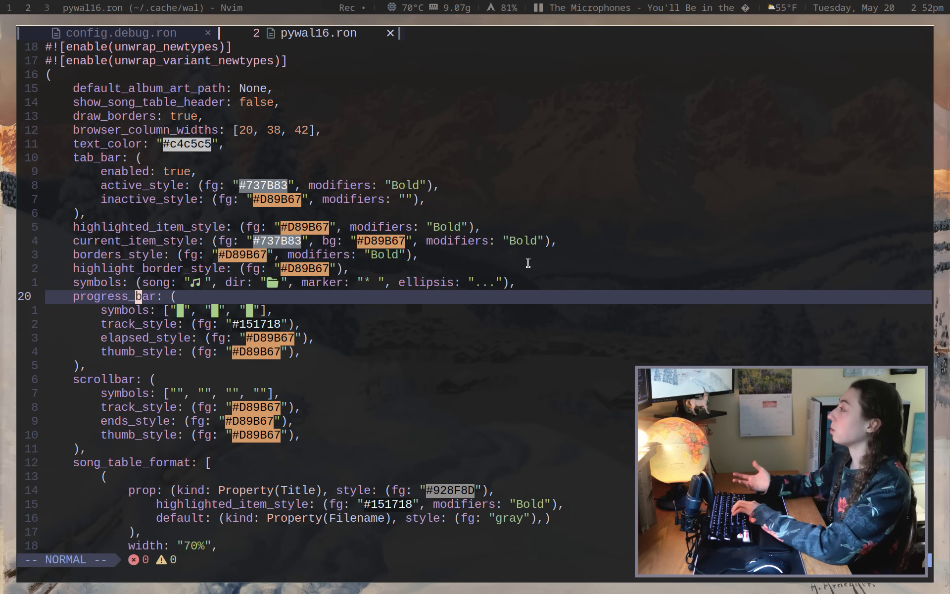
# - Look through the scrollbar and song_table_format sections down into the nested panes of the layout section
pyautogui.press('j')
pyautogui.press('j')
pyautogui.press('j')
pyautogui.press('j')
pyautogui.press('j')
pyautogui.press('j')
pyautogui.press('j')
pyautogui.press('j')
pyautogui.press('j')
pyautogui.press('j')
pyautogui.press('j')
pyautogui.press('j')
pyautogui.press('j')
pyautogui.press('j')
pyautogui.press('j')
pyautogui.press('j')
pyautogui.press('j')
pyautogui.press('j')
pyautogui.press('j')
pyautogui.press('j')
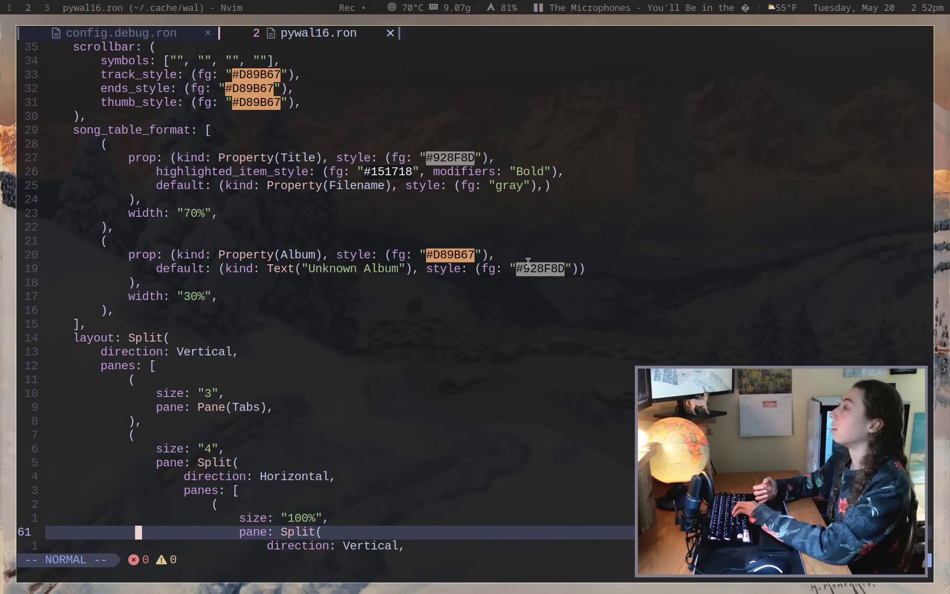
# - Go back to the Album column of song_table_format, and review from there to the opening line of the layout split
pyautogui.press('k')
pyautogui.press('k')
pyautogui.press('k')
pyautogui.press('k')
pyautogui.press('k')
pyautogui.press('k')
pyautogui.press('k')
pyautogui.press('k')
pyautogui.press('k')
pyautogui.press('k')
pyautogui.press('k')
pyautogui.press('k')
pyautogui.press('k')
pyautogui.press('k')
pyautogui.press('k')
pyautogui.press('k')
pyautogui.press('k')
pyautogui.press('k')
pyautogui.press('j')
pyautogui.press('k')
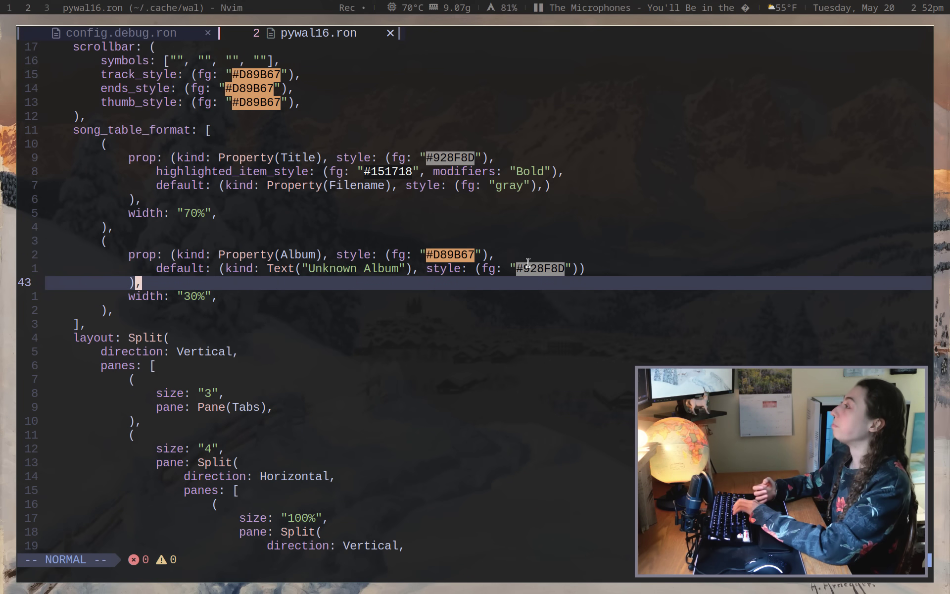
pyautogui.press('k')
pyautogui.press('w')
pyautogui.press('w')
pyautogui.press('w')
pyautogui.press('w')
pyautogui.press('w')
pyautogui.press('l')
pyautogui.press('j')
pyautogui.press('j')
pyautogui.press('j')
pyautogui.press('j')
pyautogui.press('j')
pyautogui.press('j')
pyautogui.press('j')
pyautogui.press('j')
pyautogui.press('j')
pyautogui.press('j')
pyautogui.press('j')
pyautogui.press('j')
pyautogui.press('j')
pyautogui.press('j')
pyautogui.press('j')
pyautogui.press('j')
pyautogui.press('j')
pyautogui.press('j')
pyautogui.press('j')
pyautogui.press('j')
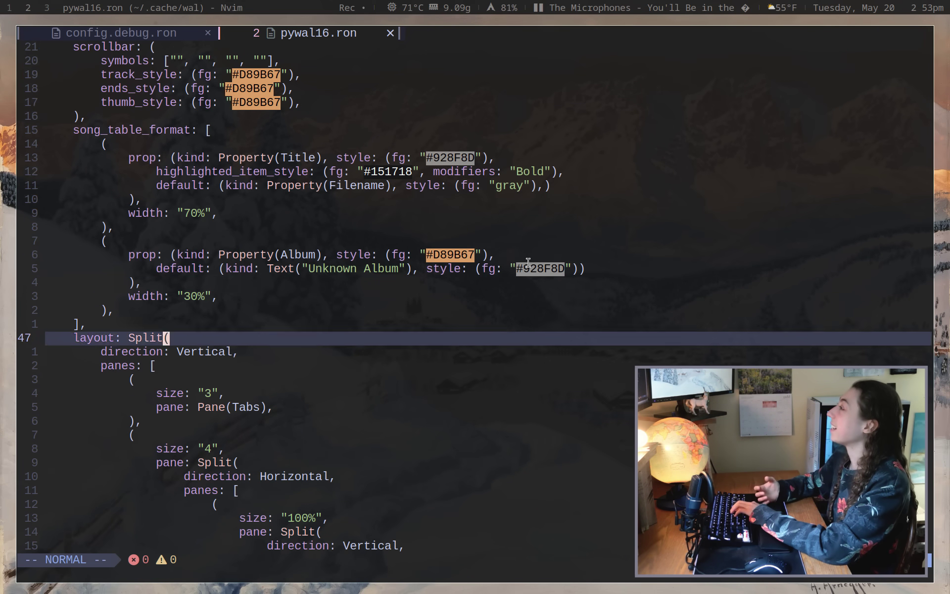
# - Examine the layout's Tabs and Header panes down to the direction line of the second horizontal split
pyautogui.press('k')
pyautogui.press('k')
pyautogui.press('k')
pyautogui.press('k')
pyautogui.press('k')
pyautogui.press('k')
pyautogui.press('k')
pyautogui.press('k')
pyautogui.press('k')
pyautogui.press('k')
pyautogui.press('k')
pyautogui.press('k')
pyautogui.press('k')
pyautogui.press('k')
pyautogui.press('k')
pyautogui.press('k')
pyautogui.press('k')
pyautogui.press('k')
pyautogui.press('j')
pyautogui.press('j')
pyautogui.press('j')
pyautogui.press('j')
pyautogui.press('j')
pyautogui.press('j')
pyautogui.press('j')
pyautogui.press('j')
pyautogui.press('j')
pyautogui.press('j')
pyautogui.press('j')
pyautogui.press('j')
pyautogui.press('j')
pyautogui.press('j')
pyautogui.press('j')
pyautogui.press('j')
pyautogui.press('j')
pyautogui.press('j')
pyautogui.press('j')
pyautogui.press('j')
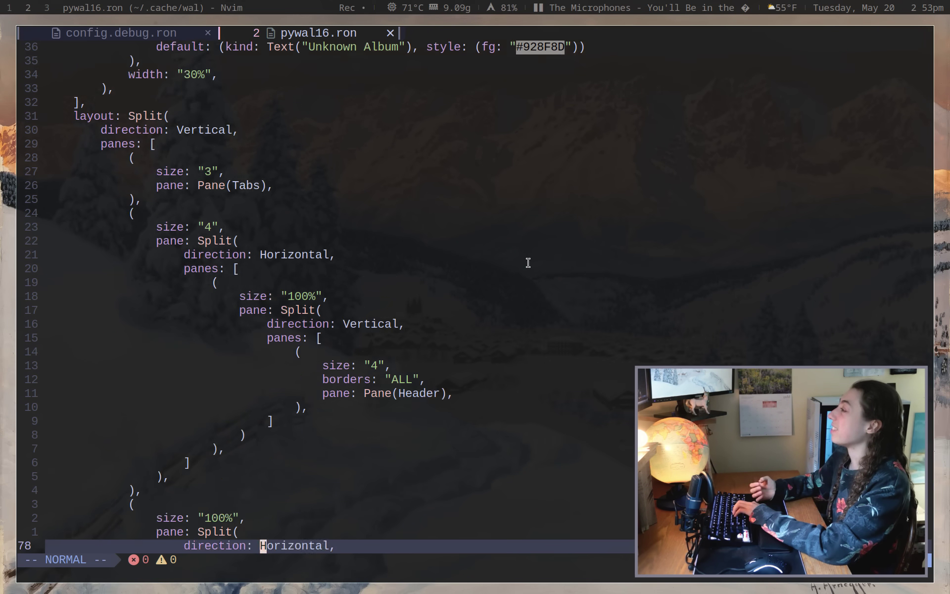
# - Look over the theme's header rows around the centered Song(Artist) property, and switch to rmpc to compare the interface
pyautogui.press('k')
pyautogui.press('k')
pyautogui.press('k')
pyautogui.press('k')
pyautogui.press('k')
pyautogui.press('k')
pyautogui.press('k')
pyautogui.press('k')
pyautogui.press('k')
pyautogui.press('k')
pyautogui.press('k')
pyautogui.press('k')
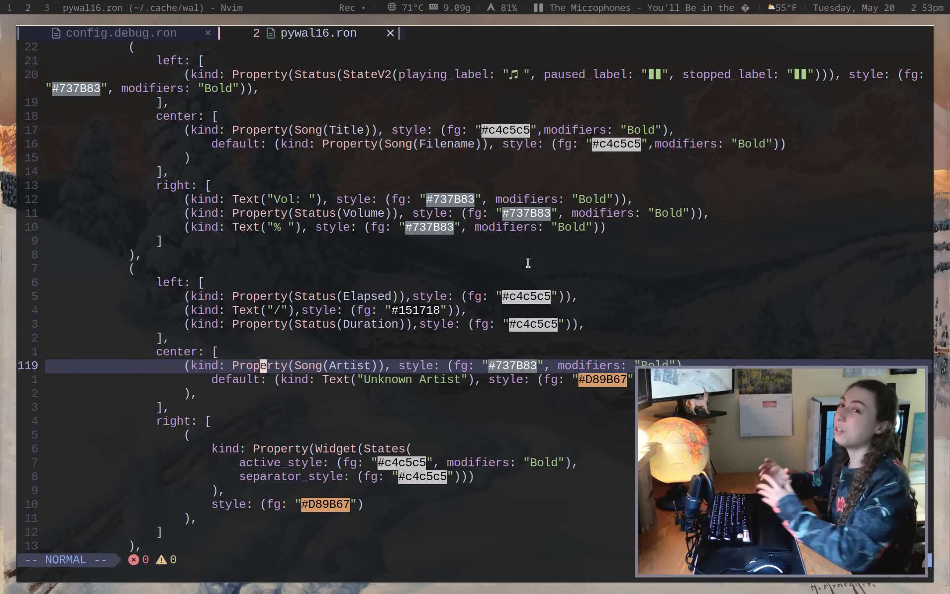
pyautogui.press('super+j')
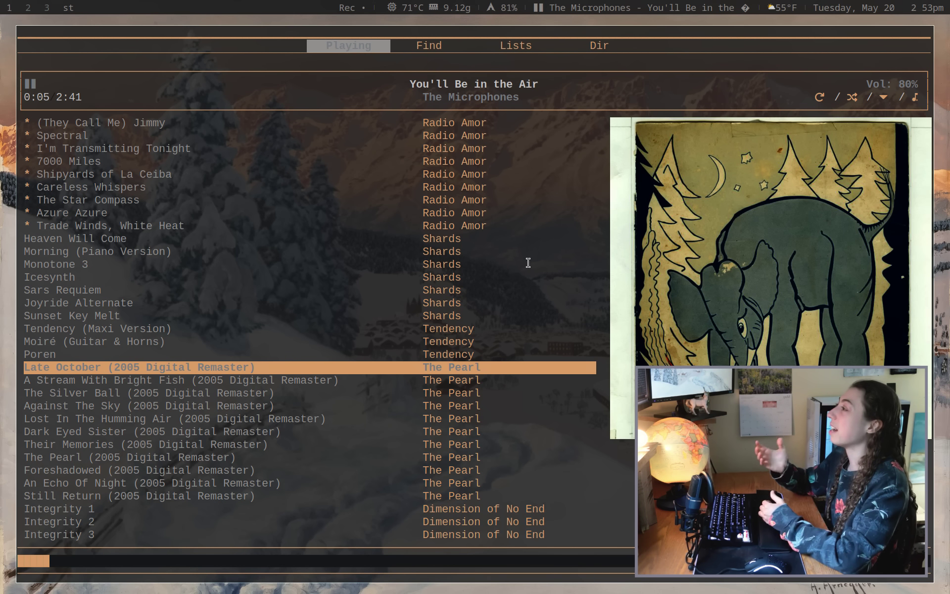
# - Browse up the playing queue from the tracks of The Pearl to Trade Winds, White Noise, just below the songs of The Glow, Pt. 2
pyautogui.press('Up')
pyautogui.press('Up')
pyautogui.press('Up')
pyautogui.press('Up')
pyautogui.press('Up')
pyautogui.press('Up')
pyautogui.press('Up')
pyautogui.press('Up')
pyautogui.press('Up')
pyautogui.press('Up')
pyautogui.press('Up')
pyautogui.press('Up')
pyautogui.press('Up')
pyautogui.press('Up')
pyautogui.press('Up')
pyautogui.press('Up')
pyautogui.press('Up')
pyautogui.press('Up')
pyautogui.press('Up')
pyautogui.press('Up')
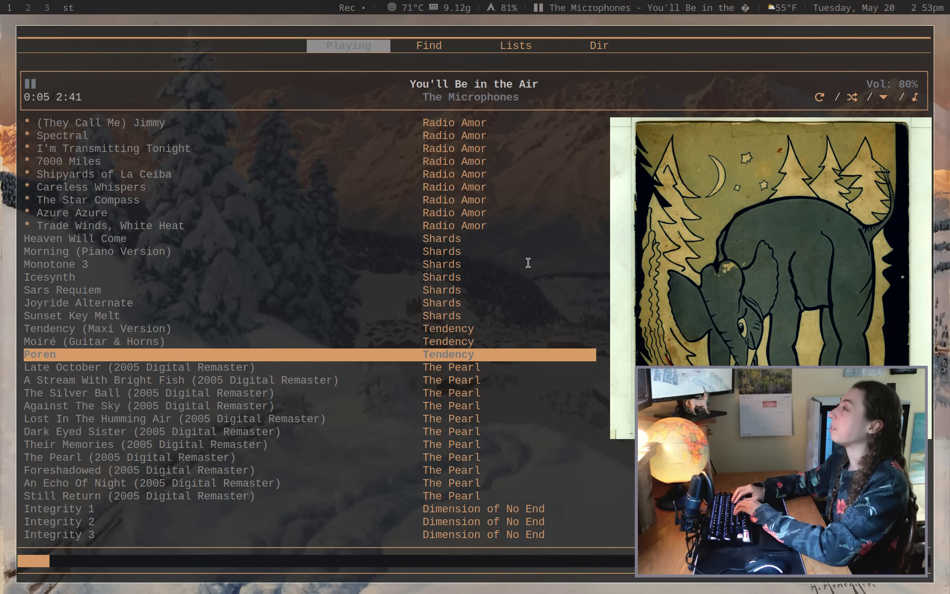
pyautogui.press(']')
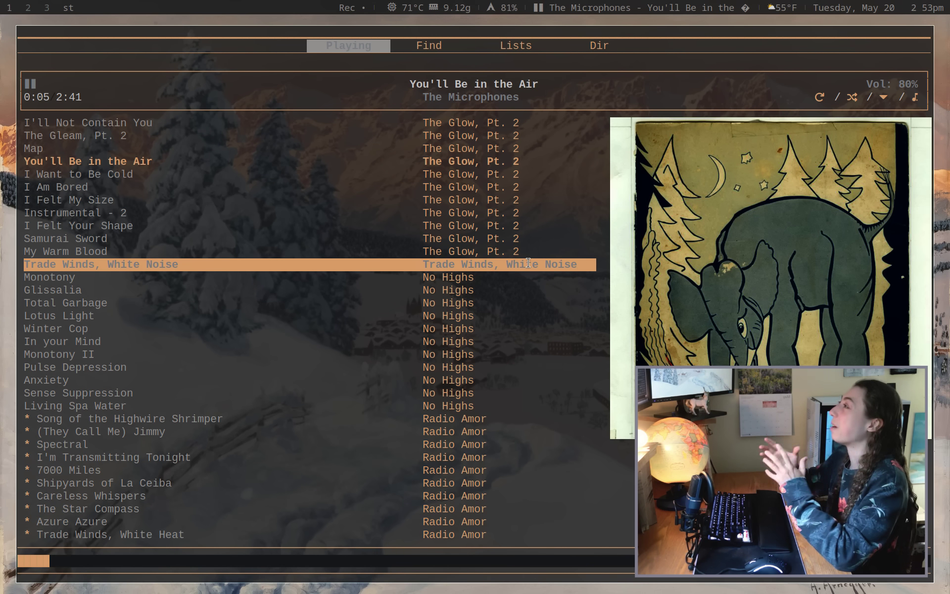